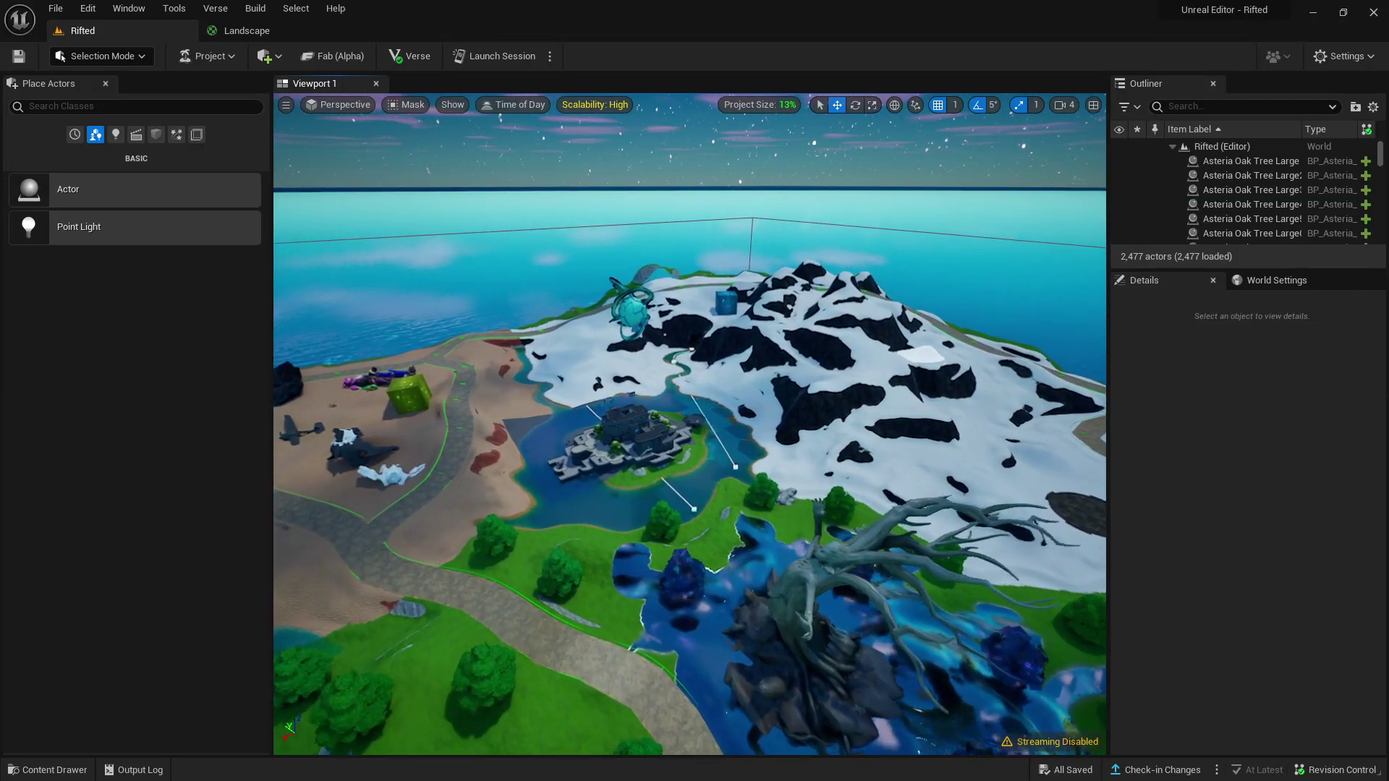
Step: Examine the checkered landscape area around the island building and its borders with the sand and snow
{"action": "key", "text": "a"}
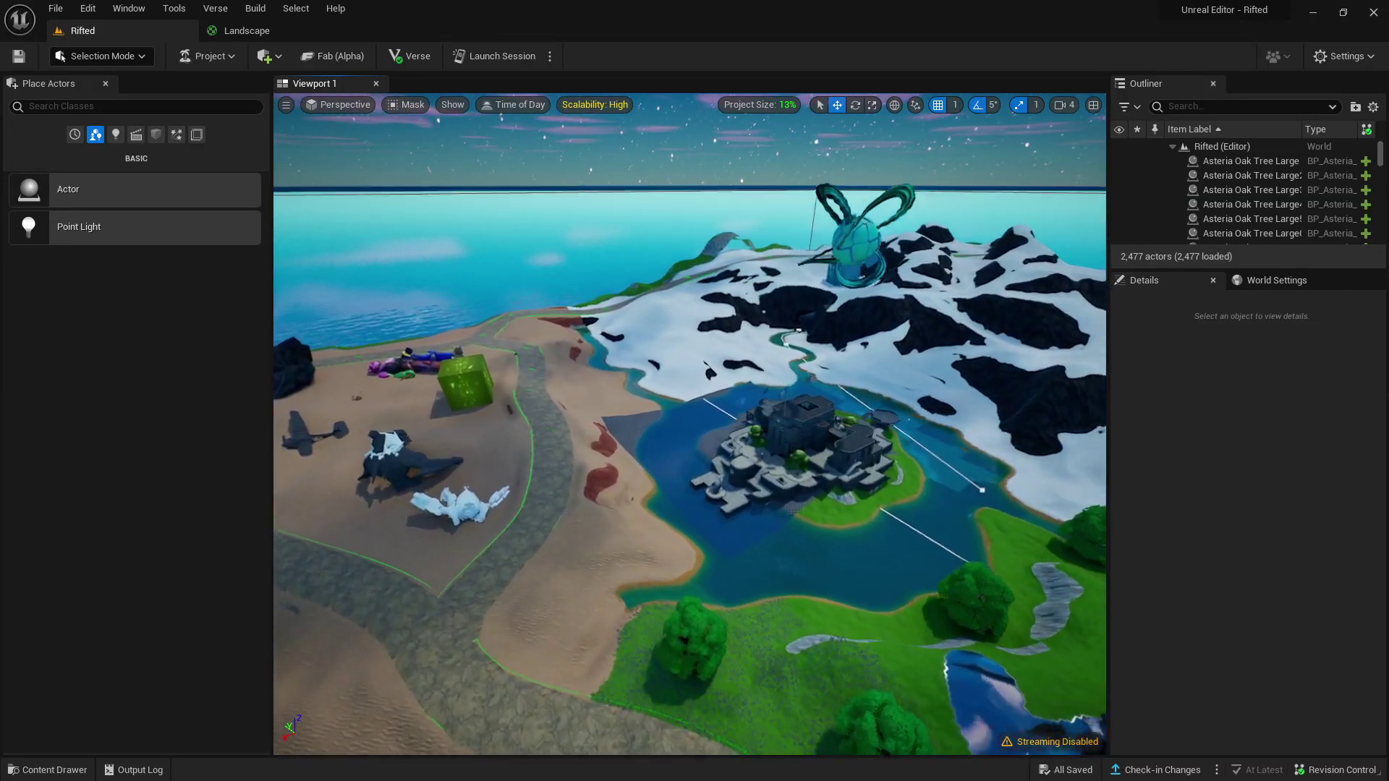
{"action": "key", "text": "w"}
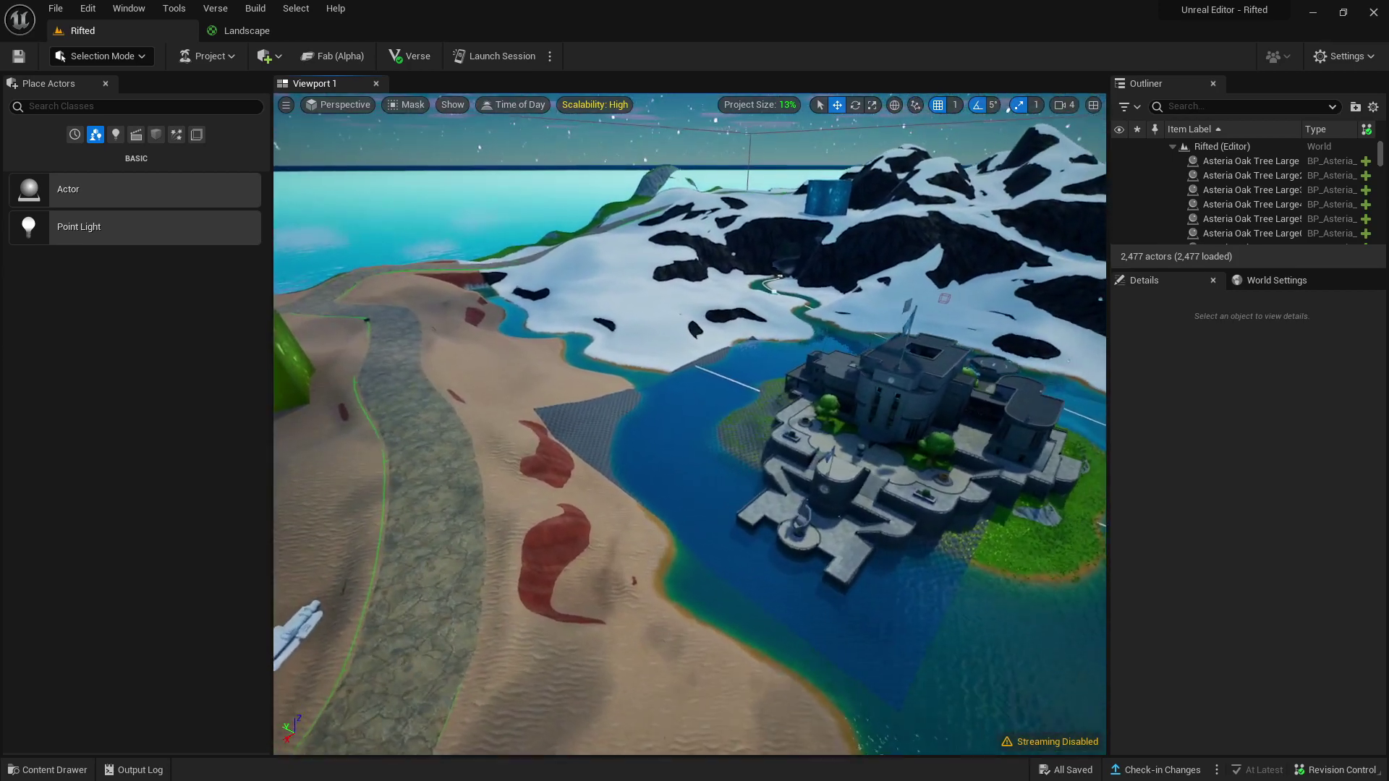
{"action": "key", "text": "w"}
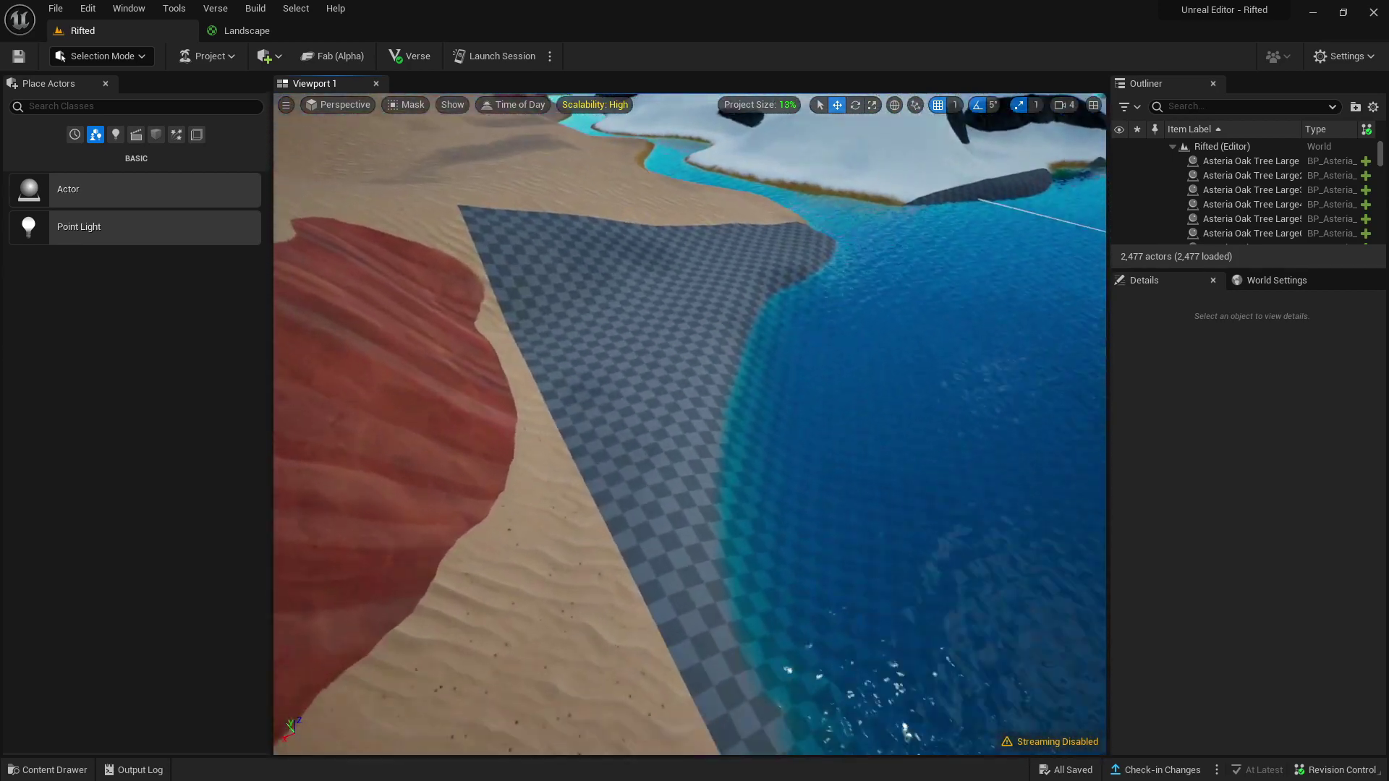
{"action": "key", "text": "w"}
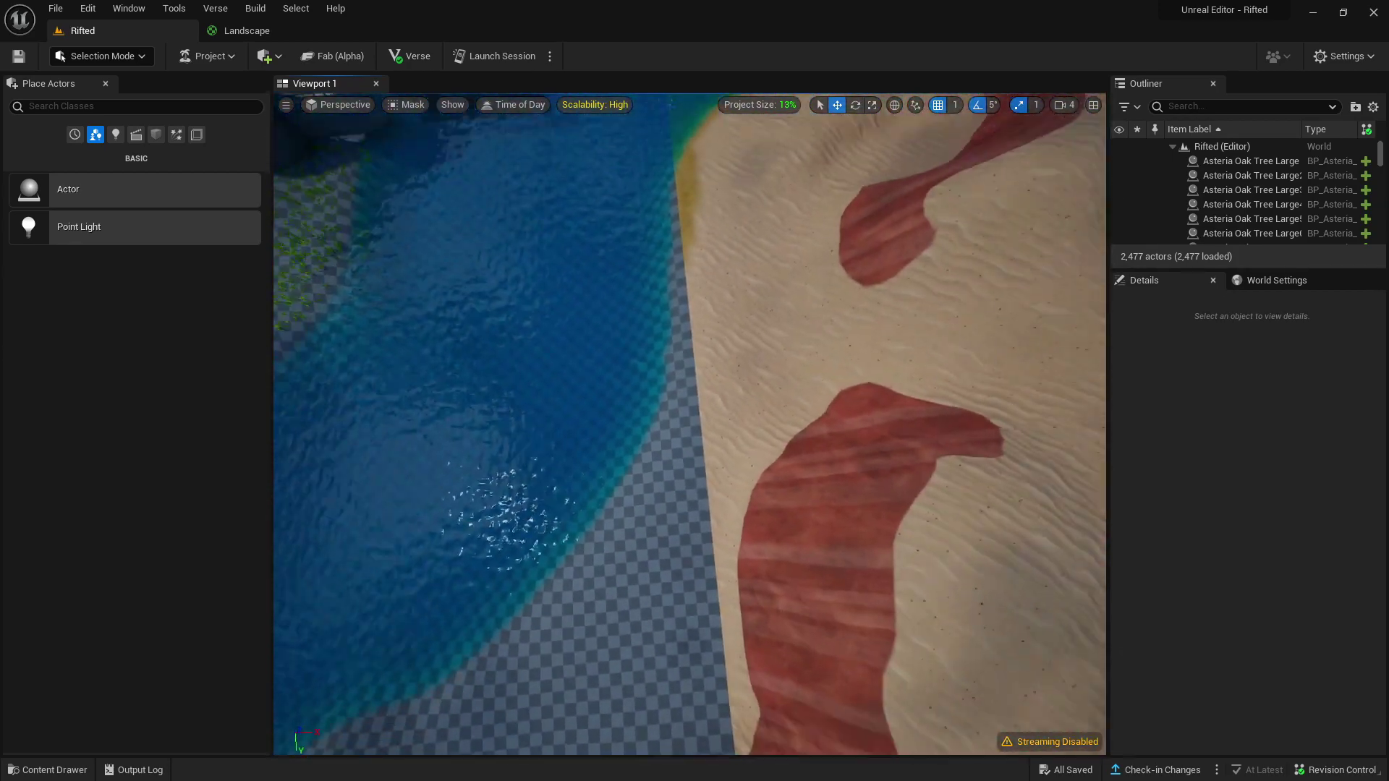
{"action": "key", "text": "s"}
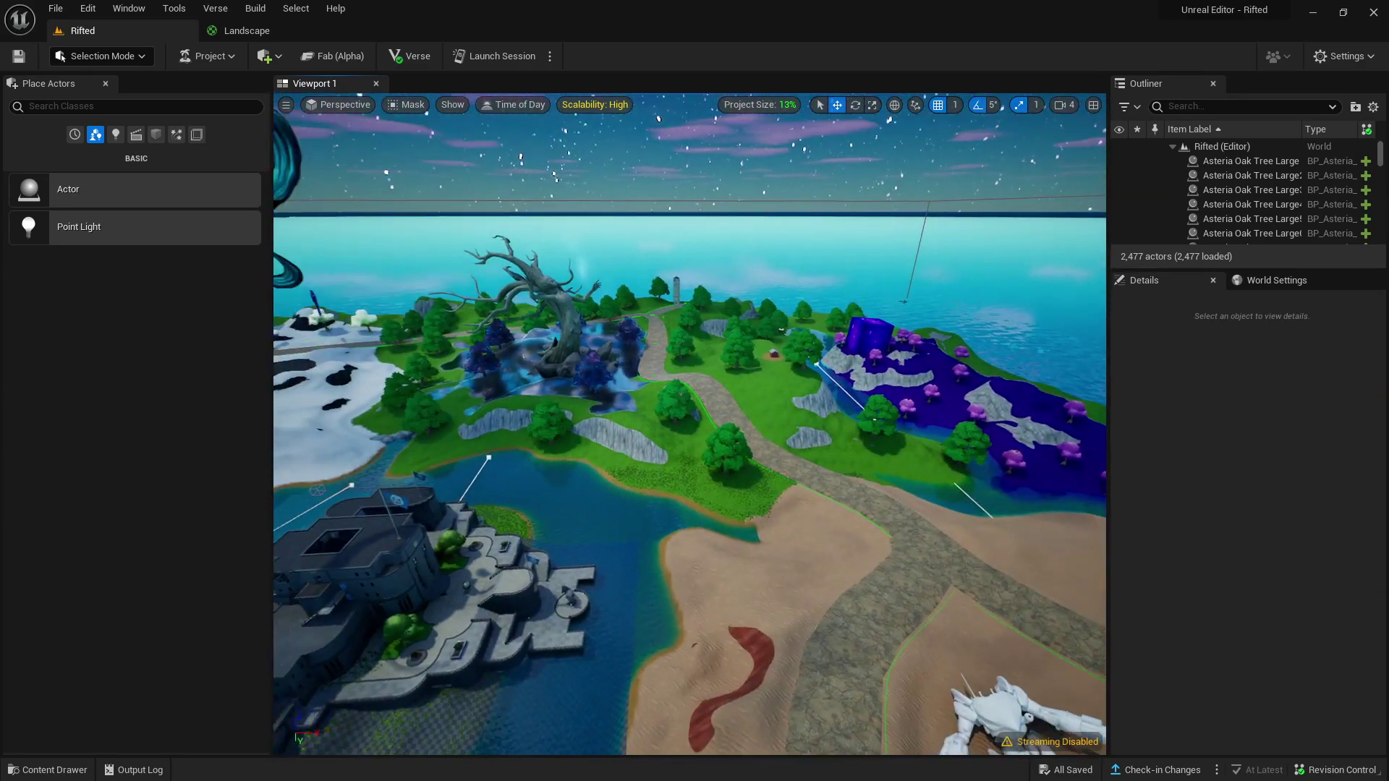
{"action": "key", "text": "w"}
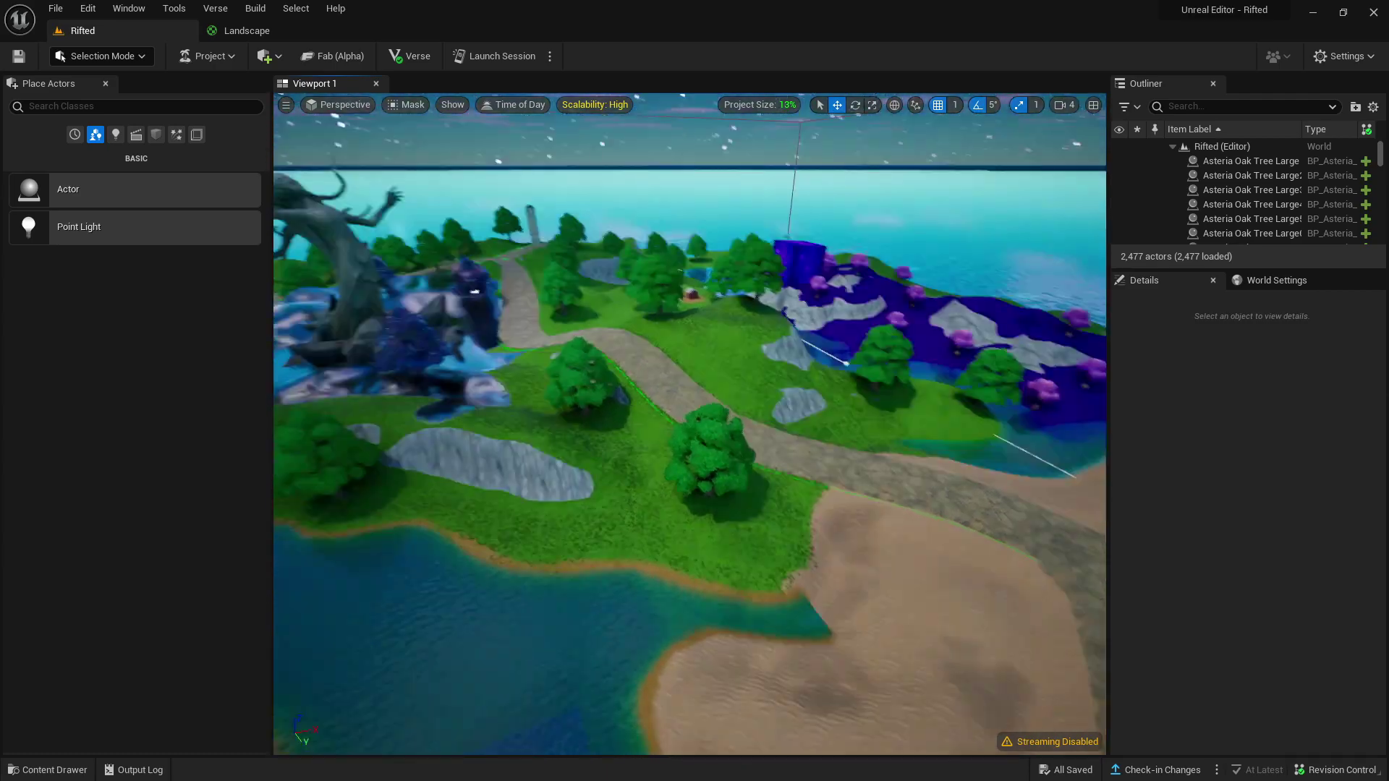
{"action": "key", "text": "w"}
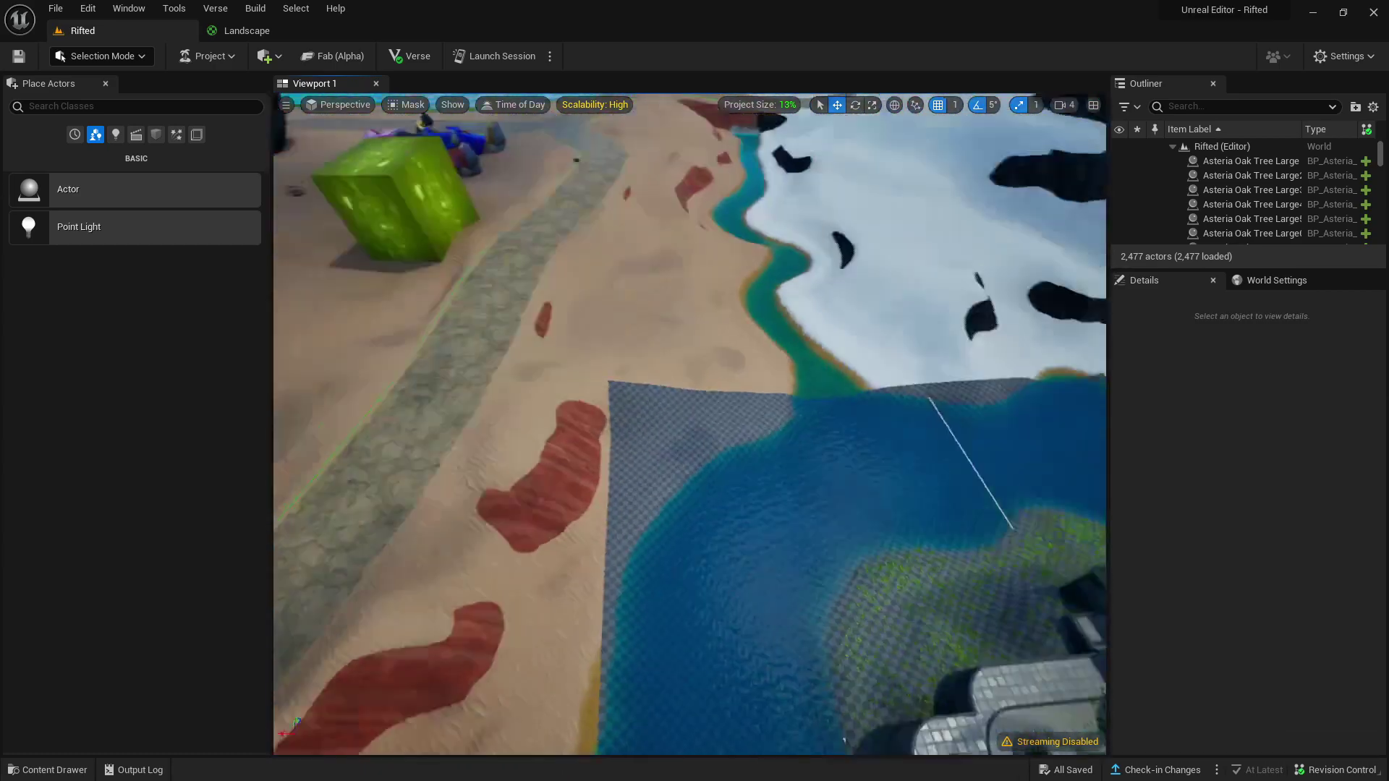
{"action": "key", "text": "w"}
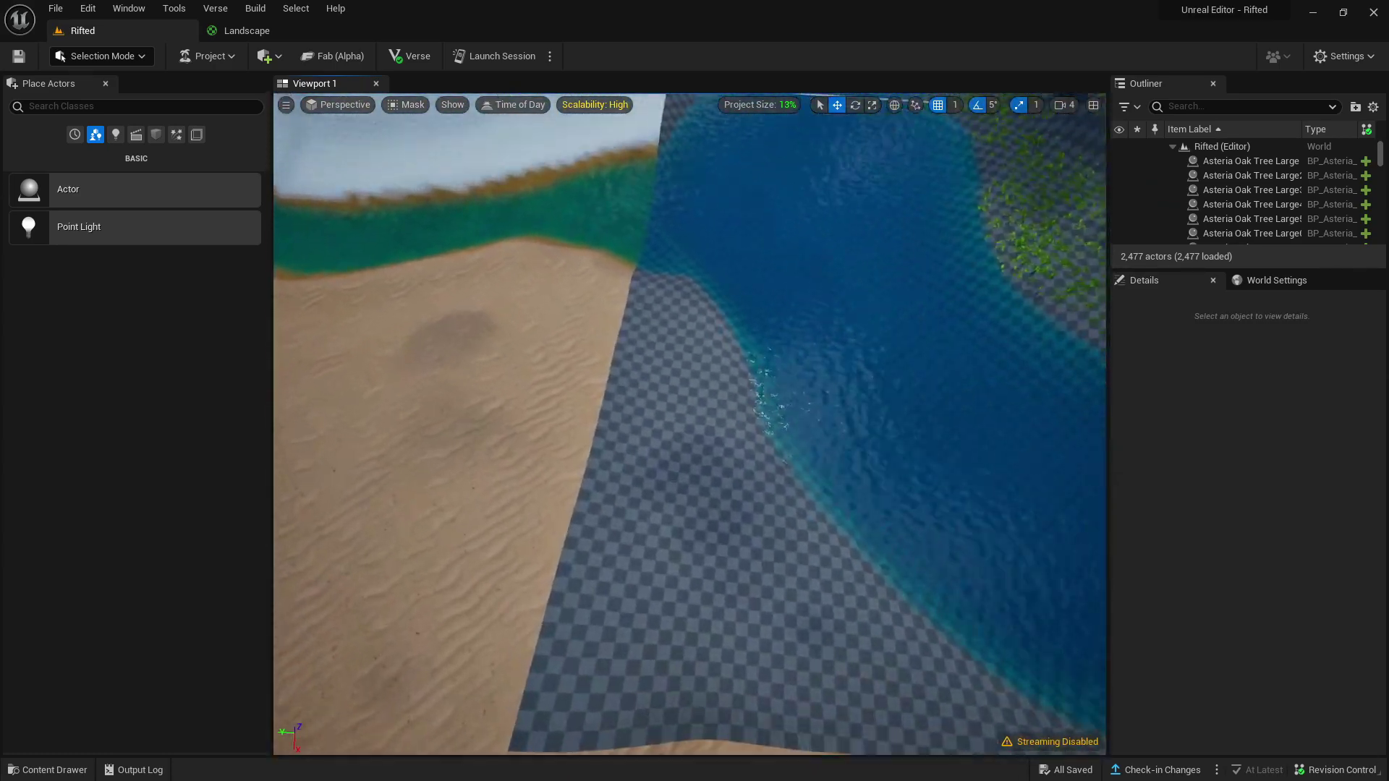
{"action": "key", "text": "s"}
{"action": "key", "text": "w"}
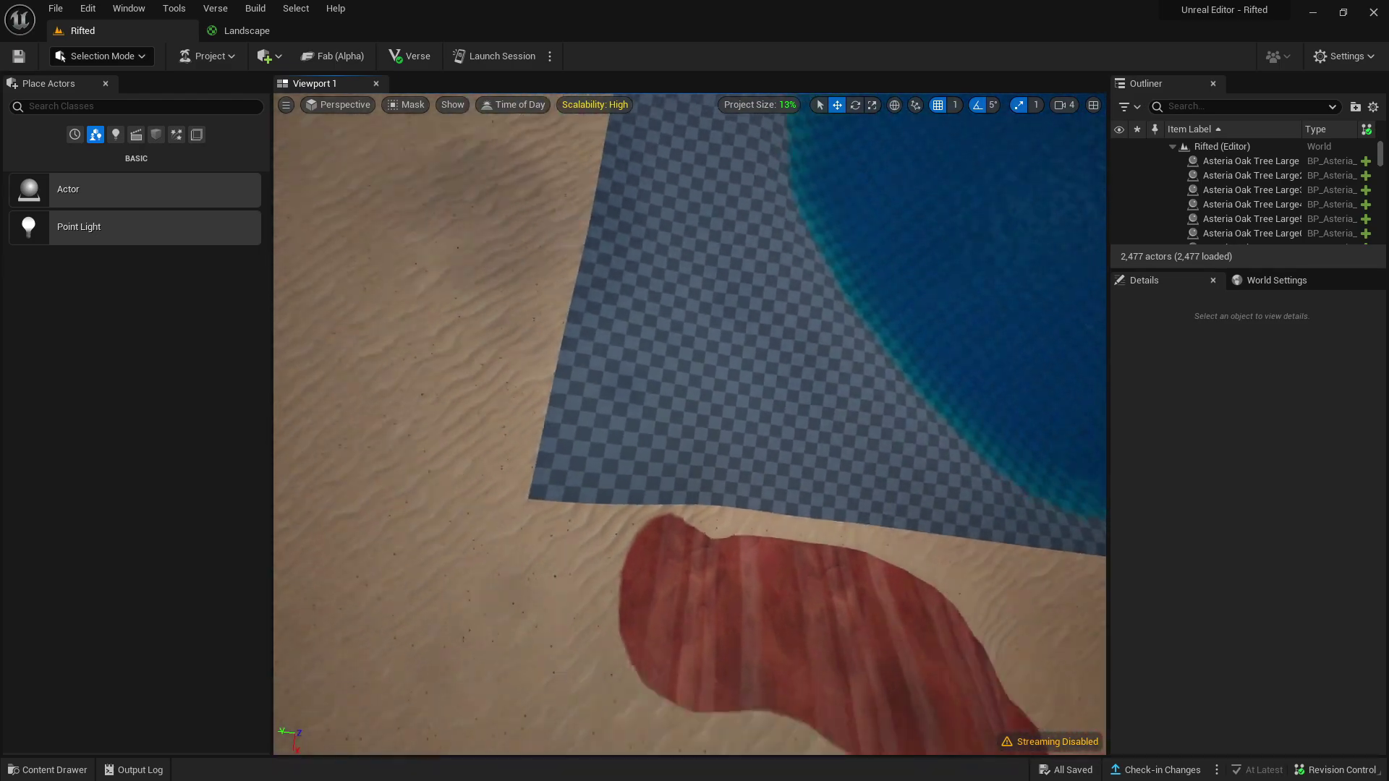
{"action": "key", "text": "s"}
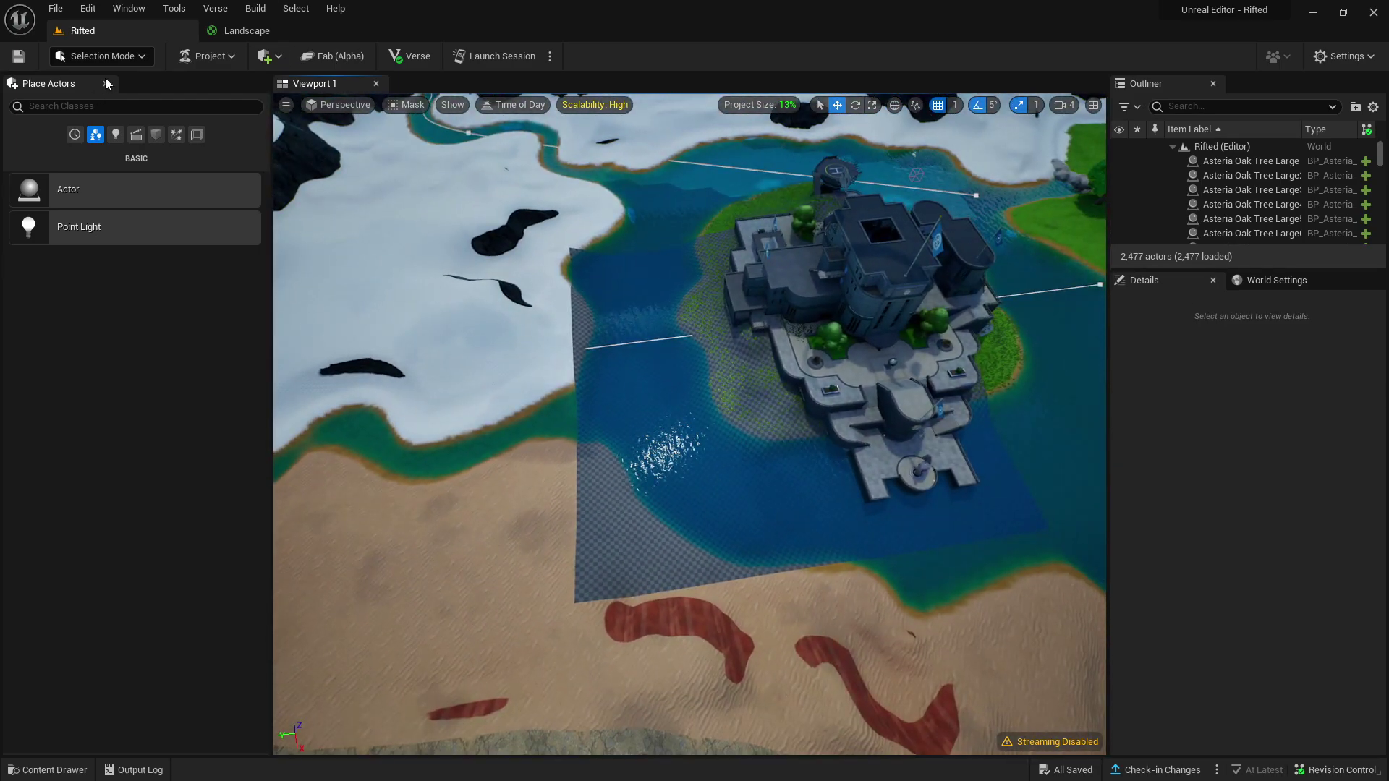
Step: Switch to Landscape mode with the component brush and paint the NormalGrass layer on the checkered component and its neighbour
{"action": "left_click", "coordinate": [110, 63]}
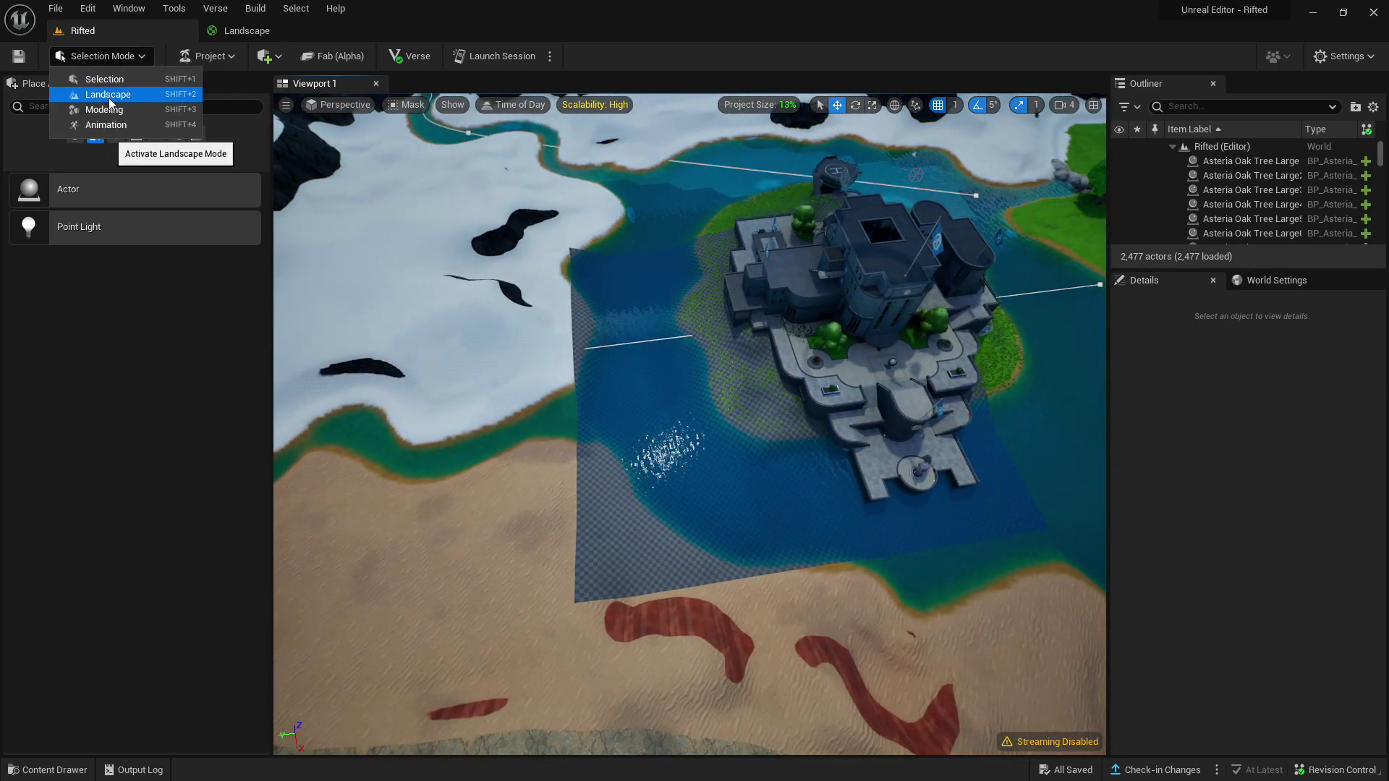
{"action": "left_click", "coordinate": [109, 95]}
{"action": "left_click", "coordinate": [203, 218]}
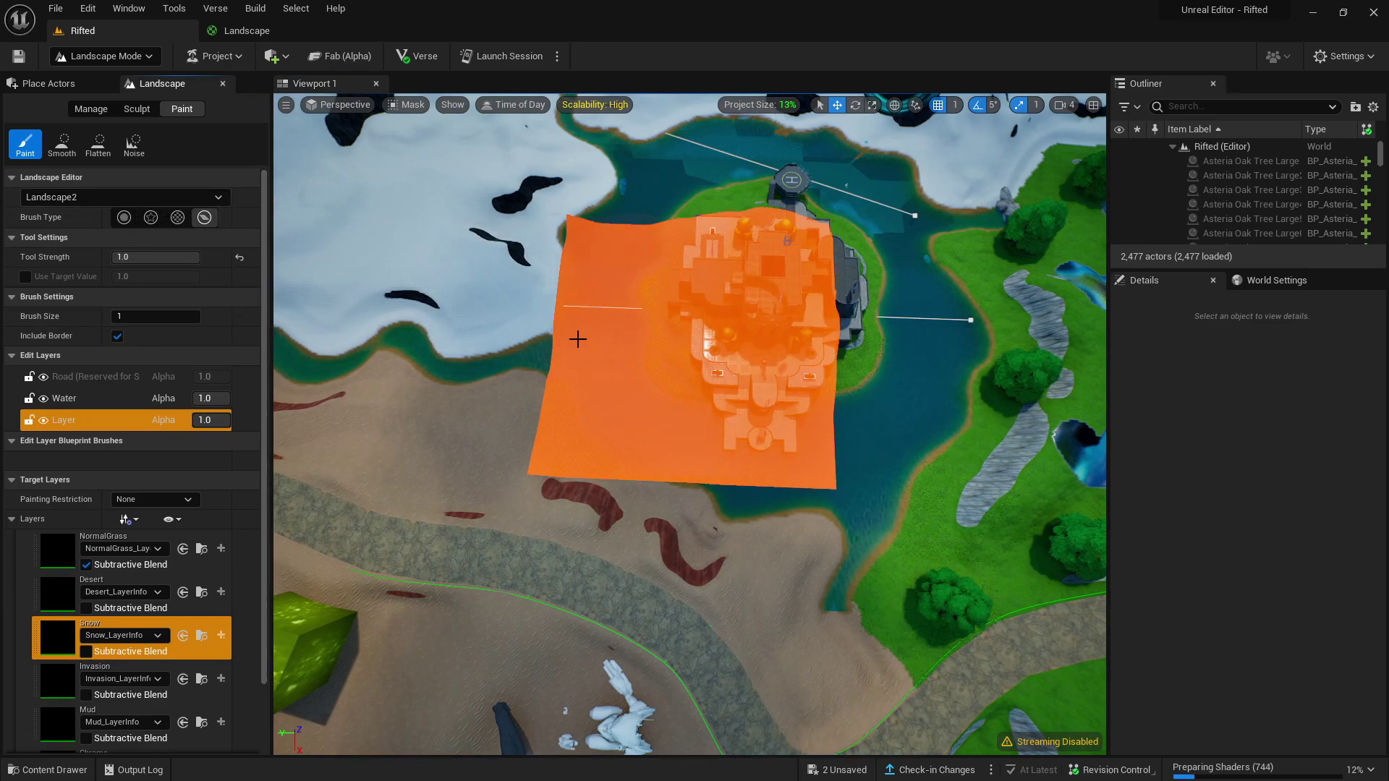
{"action": "left_click", "coordinate": [58, 550]}
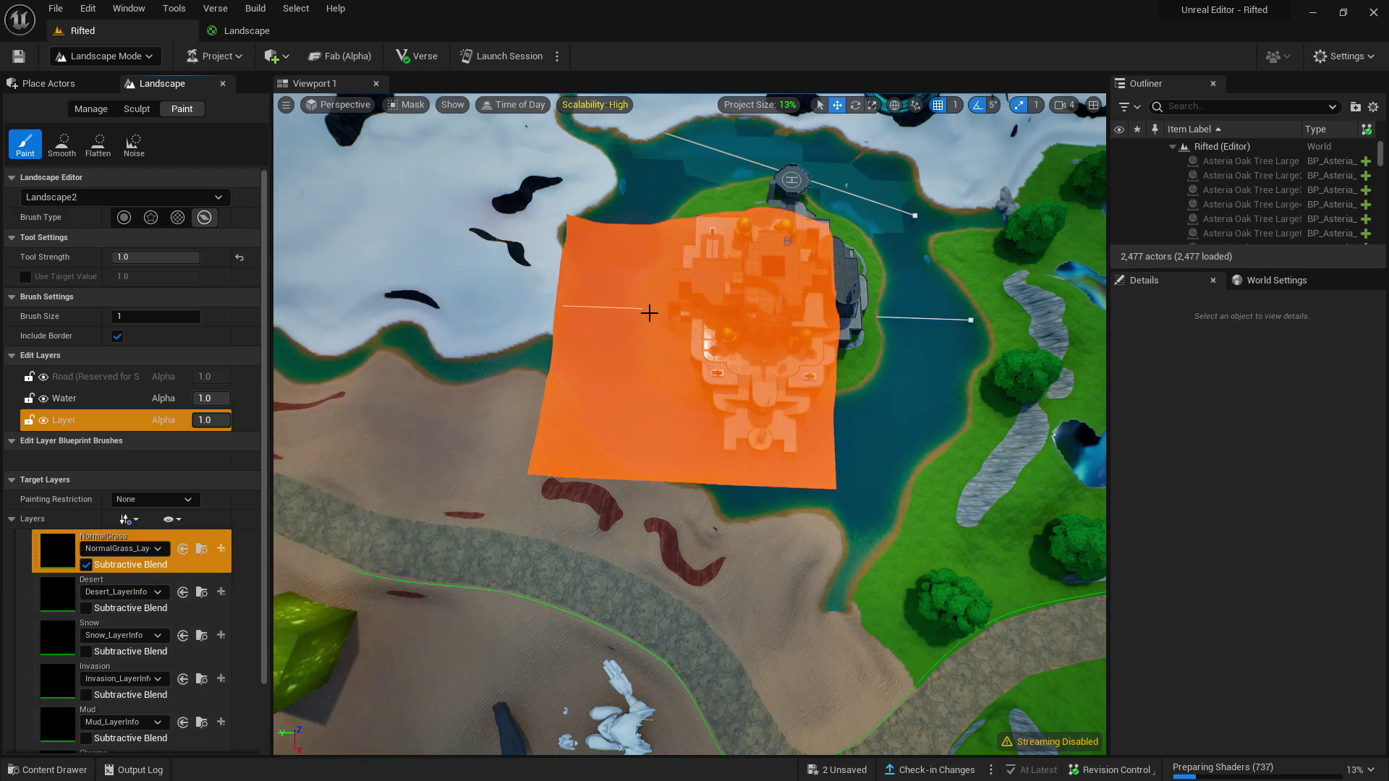
{"action": "left_click", "coordinate": [649, 313]}
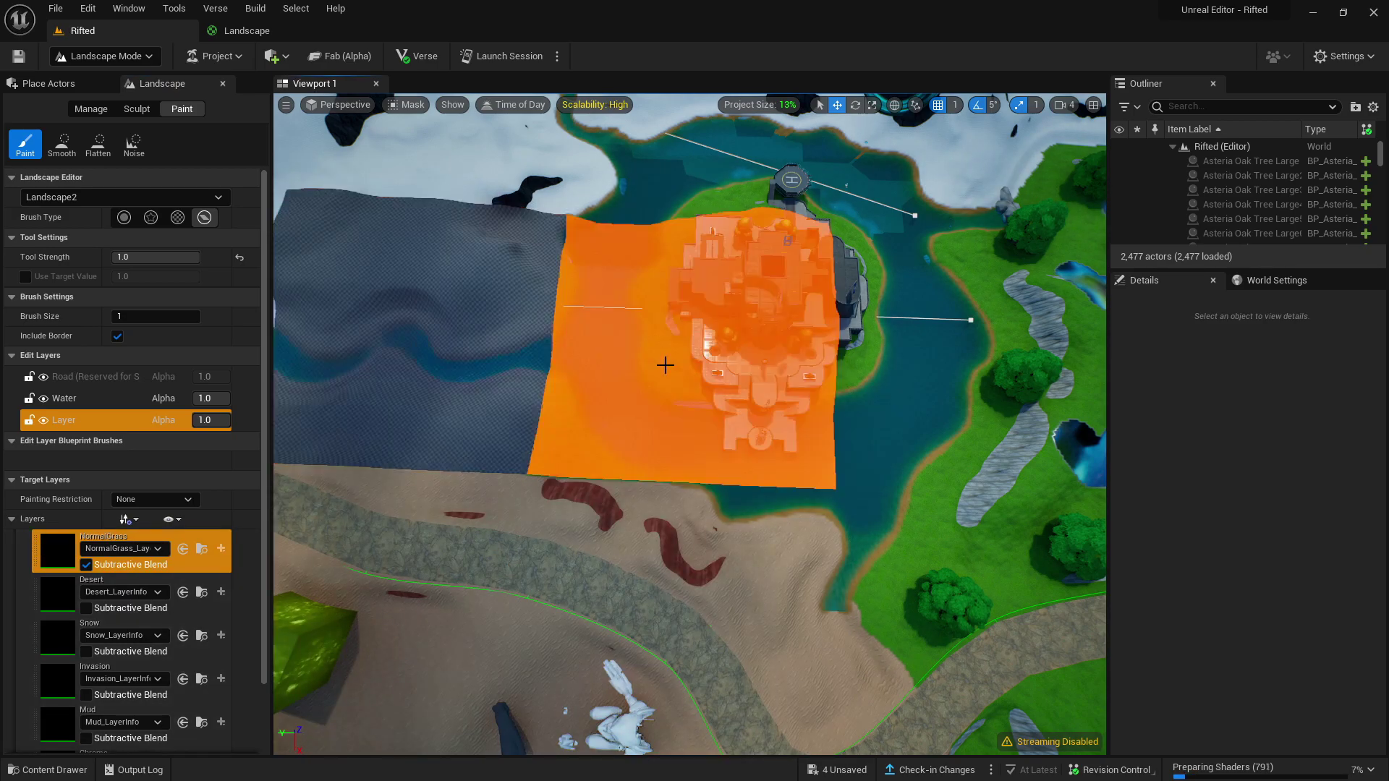
{"action": "right_click_drag", "start_coordinate": [666, 364], "coordinate": [666, 365]}
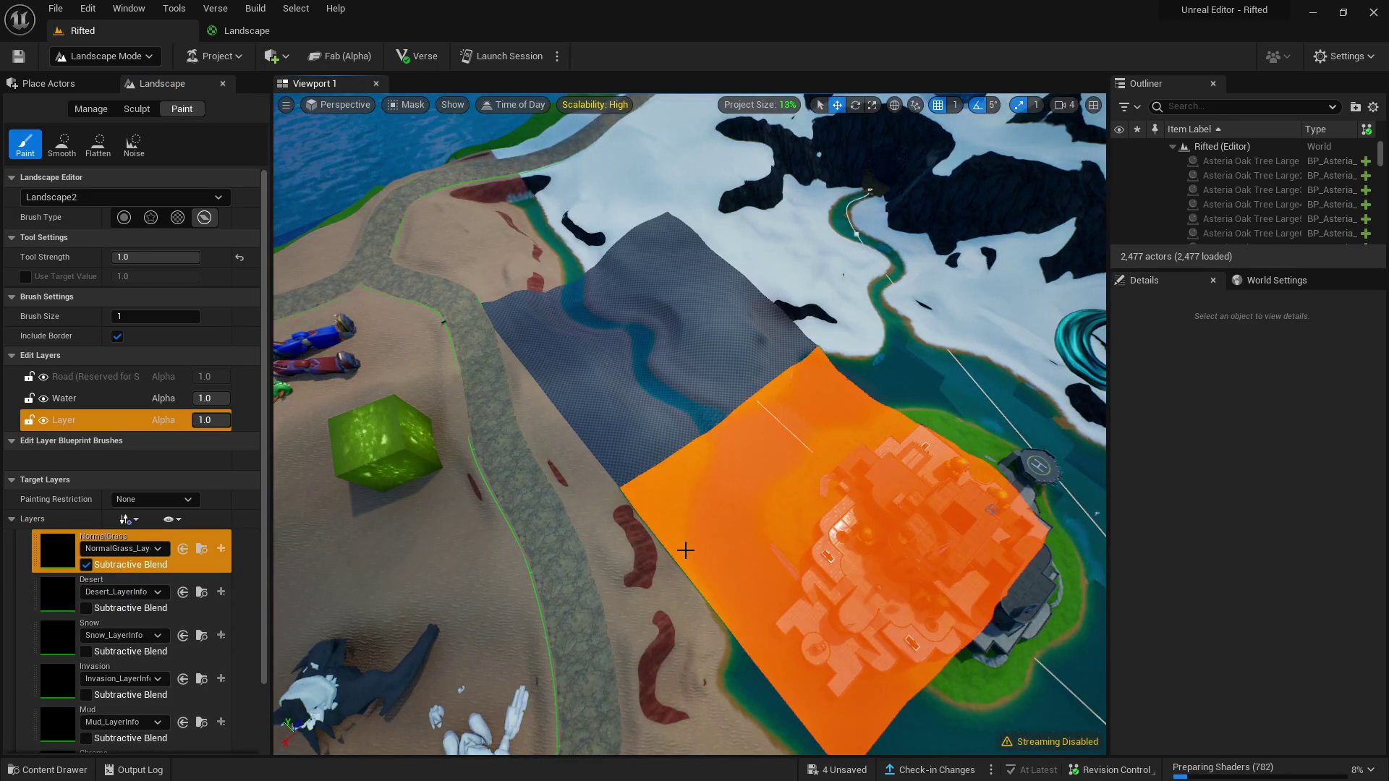
{"action": "left_click", "coordinate": [615, 290]}
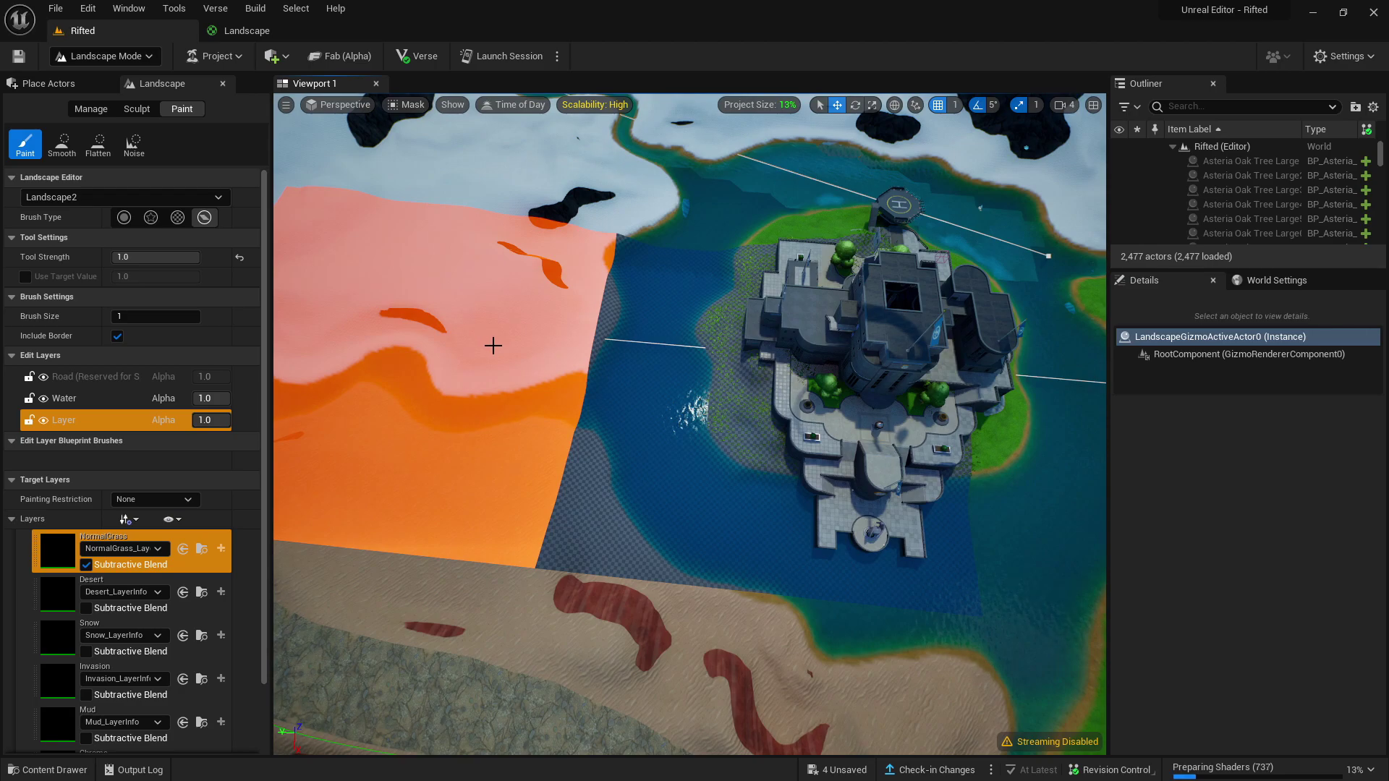
Step: Inspect the edges of the checkered component against the surrounding sand, river and snow
{"action": "right_click_drag", "start_coordinate": [534, 404], "coordinate": [438, 413]}
{"action": "key", "text": "w"}
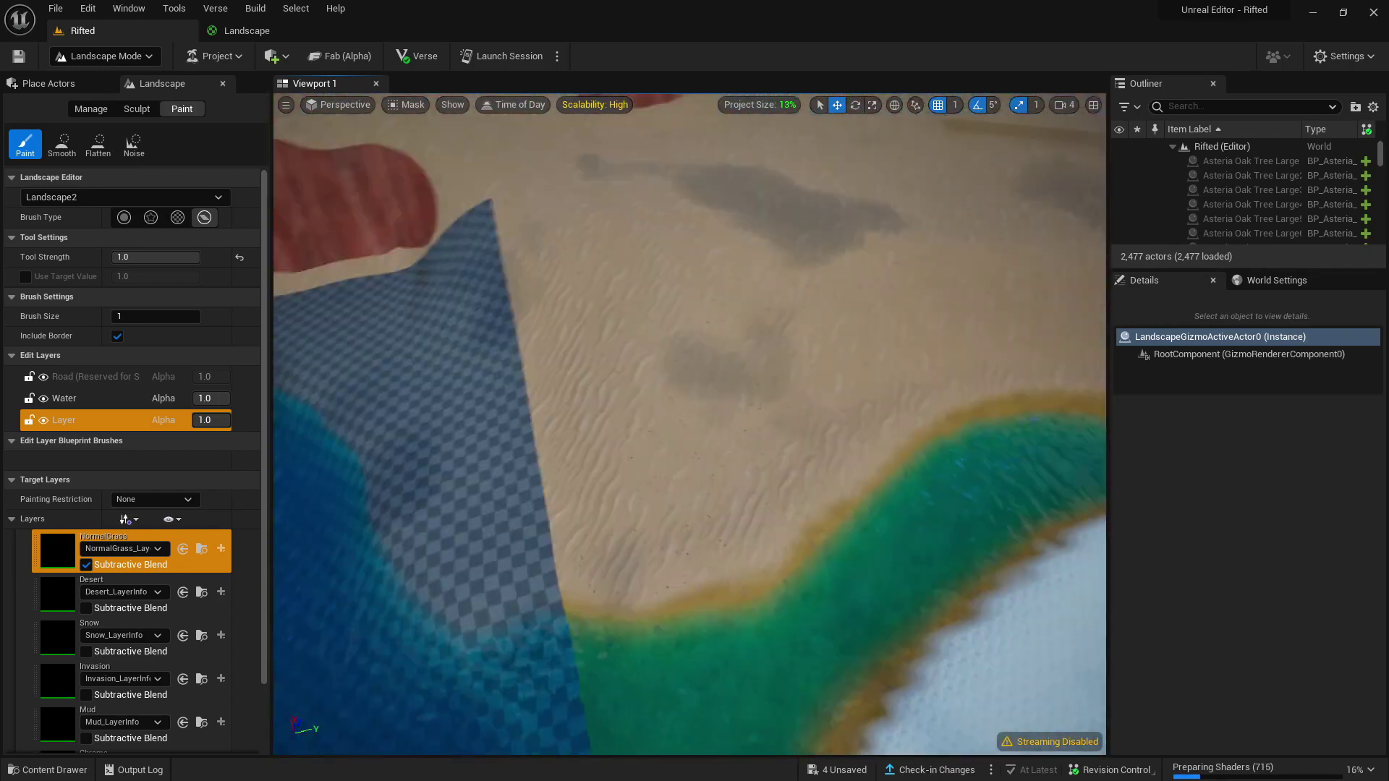
{"action": "right_click_drag", "start_coordinate": [690, 424], "coordinate": [521, 347]}
{"action": "right_click_drag", "start_coordinate": [690, 424], "coordinate": [590, 329]}
{"action": "right_click_drag", "start_coordinate": [689, 424], "coordinate": [499, 517]}
{"action": "key", "text": "w"}
{"action": "mouse_move", "coordinate": [435, 349]}
{"action": "right_mouse_down"}
{"action": "mouse_move", "coordinate": [420, 338]}
{"action": "mouse_move", "coordinate": [416, 382]}
{"action": "mouse_move", "coordinate": [439, 381]}
{"action": "mouse_move", "coordinate": [414, 358]}
{"action": "right_mouse_up"}
{"action": "key", "text": "s"}
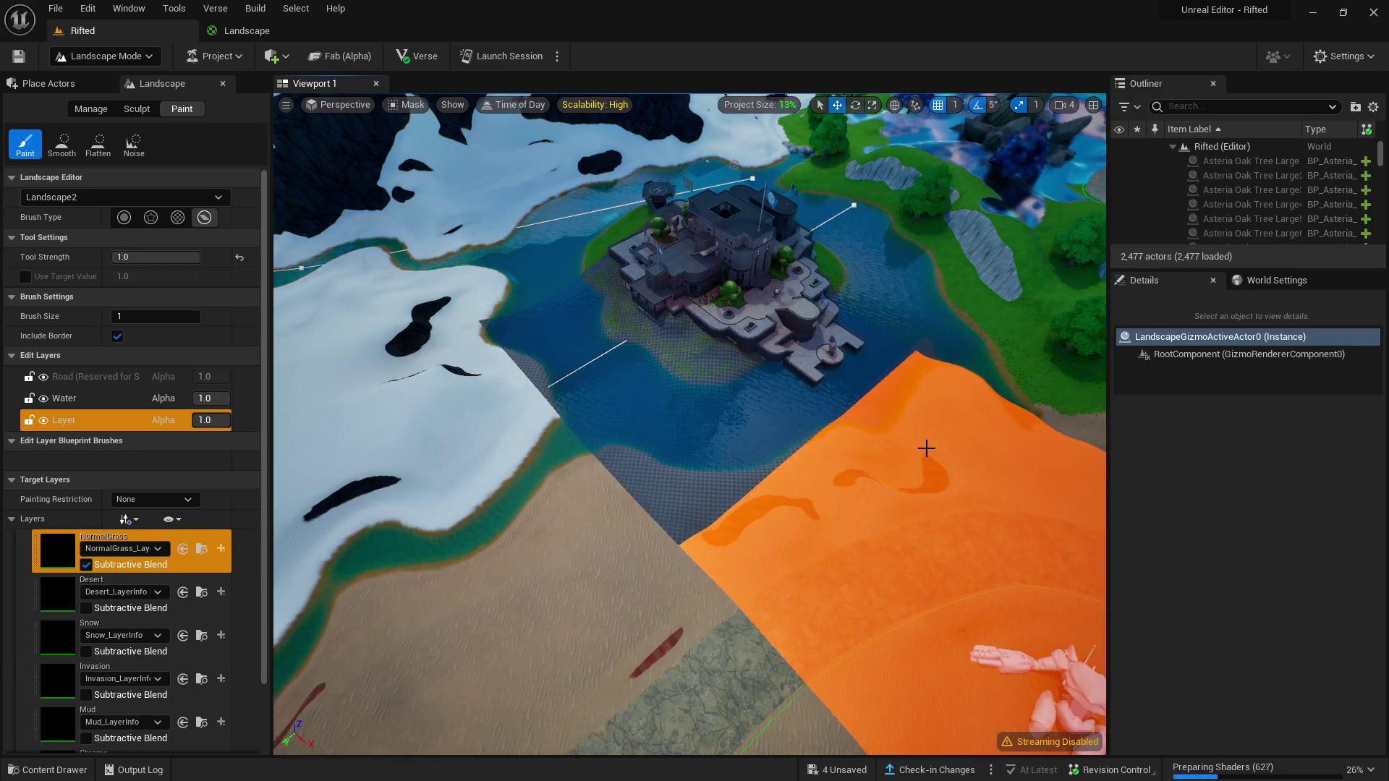
Step: Switch to the Landscape material graph and review the texture node groups of each landscape layer
{"action": "left_click", "coordinate": [244, 33]}
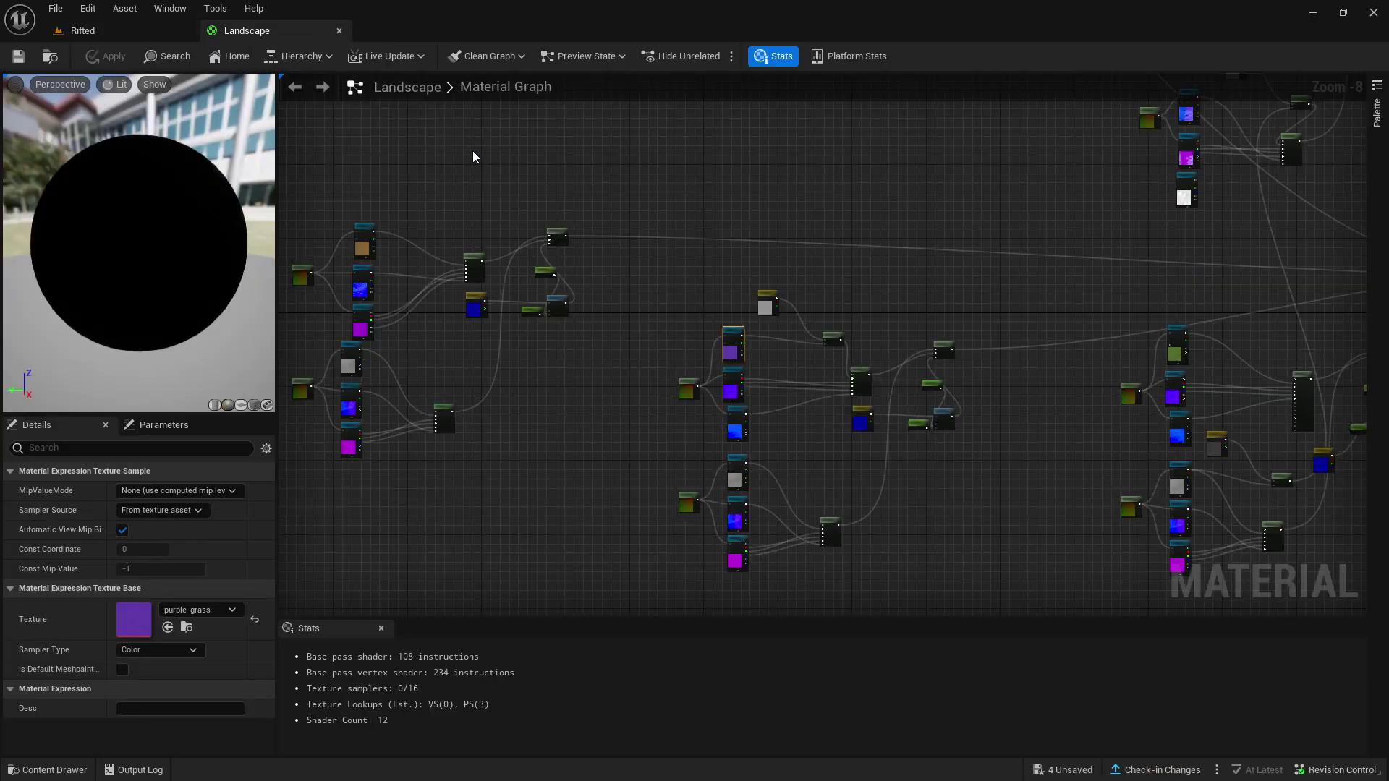
{"action": "scroll", "coordinate": [473, 156], "scroll_direction": "down", "scroll_amount": 1}
{"action": "right_click_drag", "start_coordinate": [553, 398], "coordinate": [354, 414]}
{"action": "right_click_drag", "start_coordinate": [491, 306], "coordinate": [767, 287]}
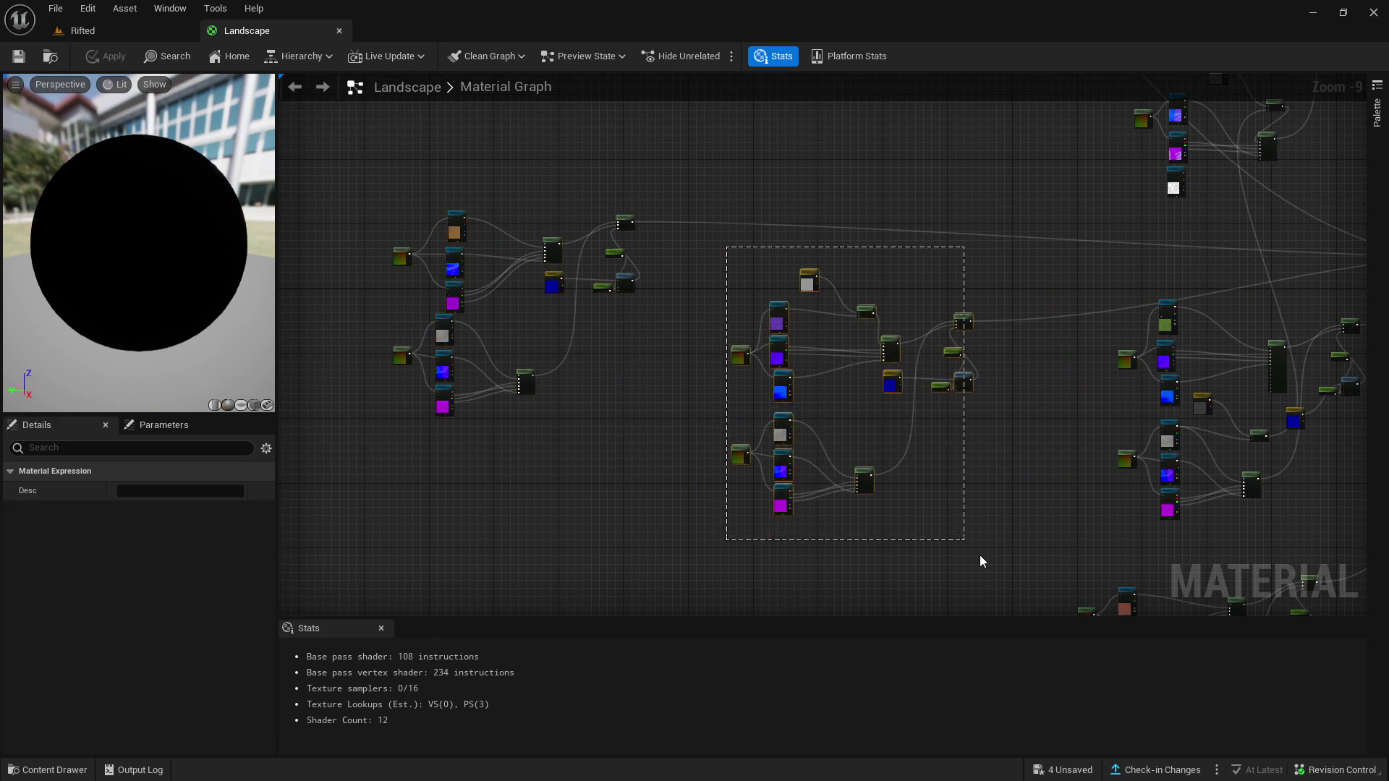
{"action": "right_click_drag", "start_coordinate": [1160, 487], "coordinate": [674, 437]}
{"action": "left_click_drag", "start_coordinate": [874, 437], "coordinate": [604, 258]}
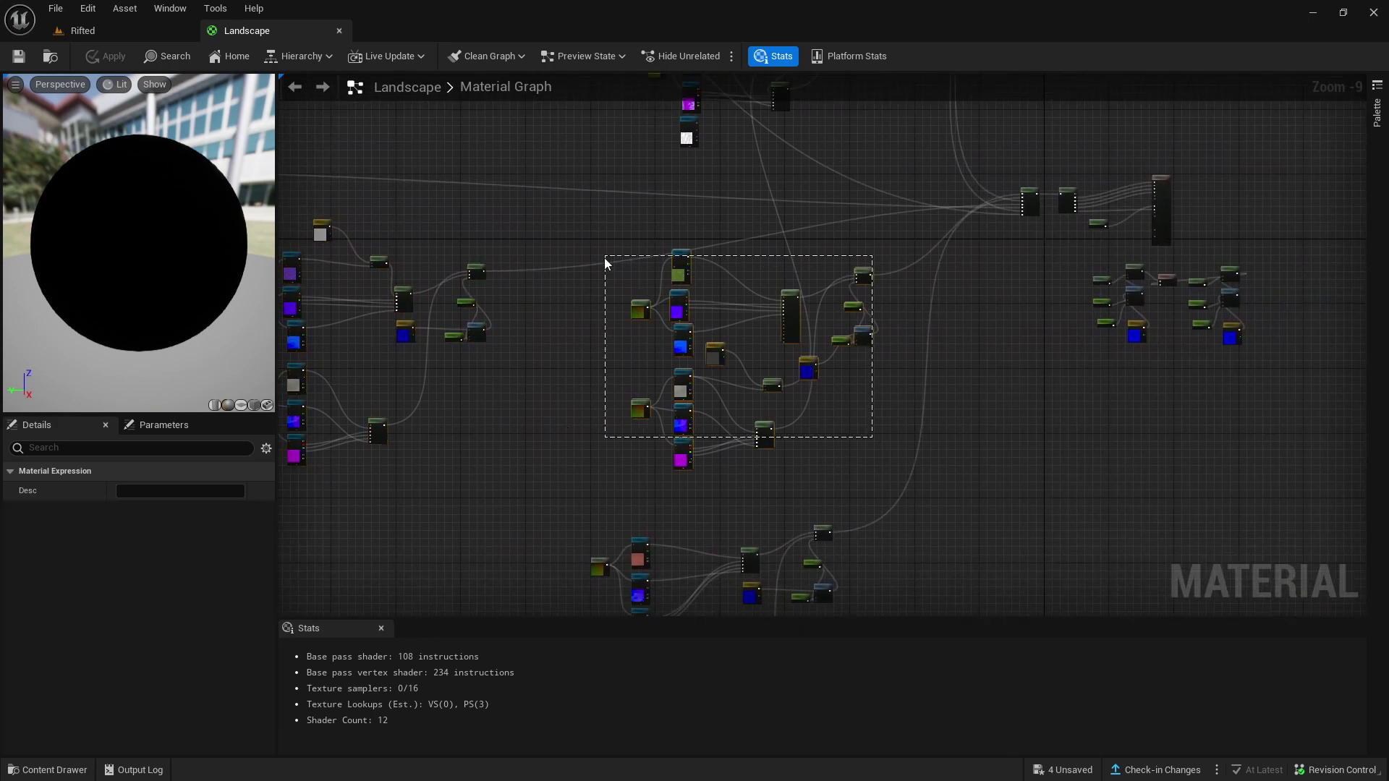
{"action": "right_click_drag", "start_coordinate": [547, 437], "coordinate": [577, 185]}
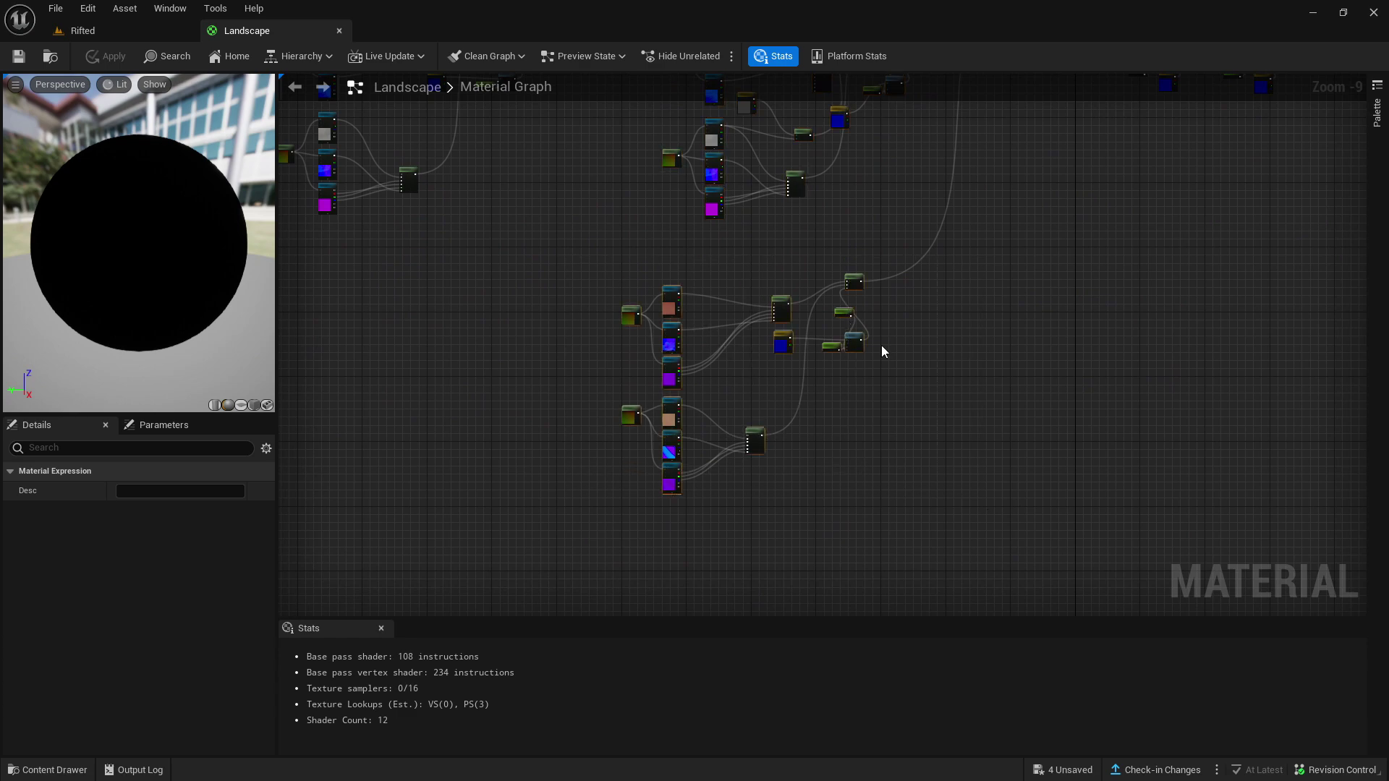
{"action": "right_click_drag", "start_coordinate": [559, 118], "coordinate": [558, 650]}
{"action": "right_click_drag", "start_coordinate": [526, 228], "coordinate": [401, 304]}
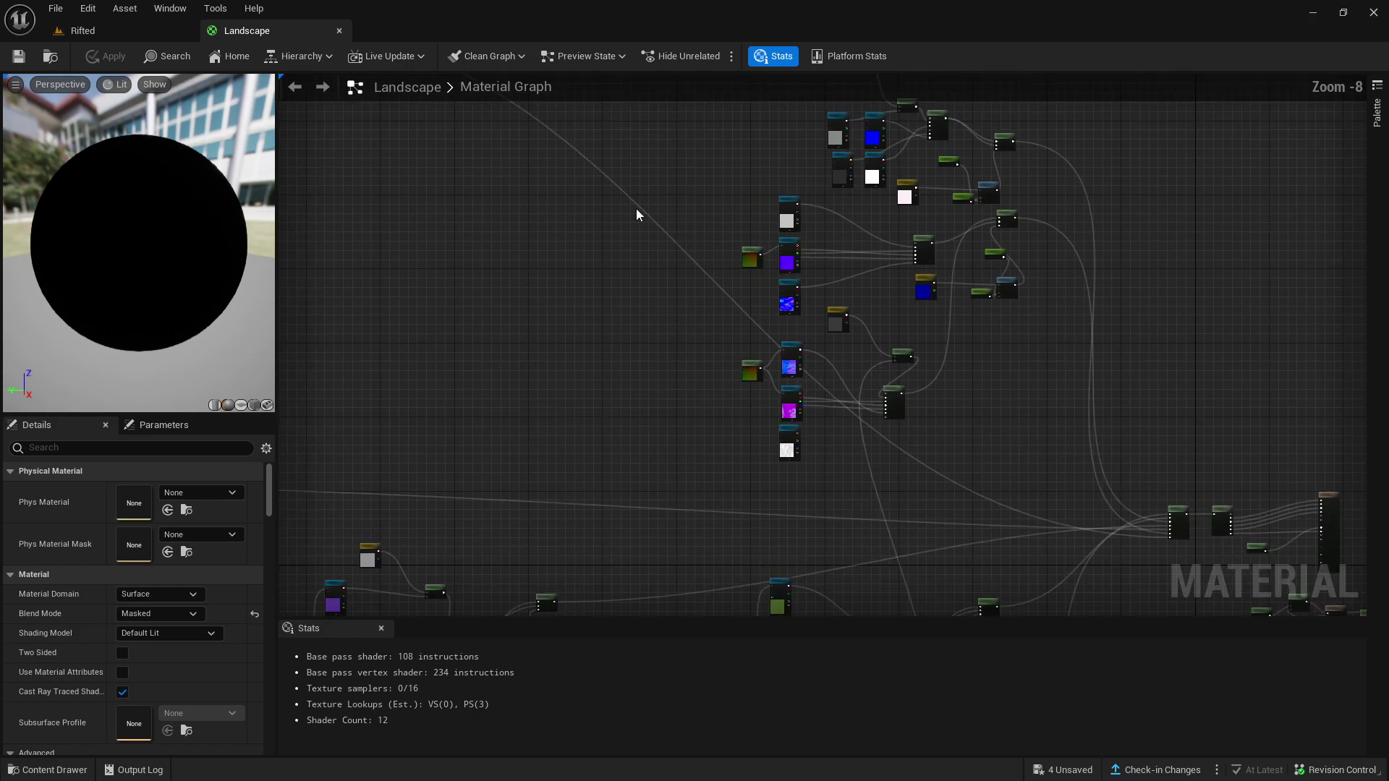
Step: Set the sampler source of the T_Artemis_Snow base color texture sample to Shared: Wrap
{"action": "right_click_drag", "start_coordinate": [636, 208], "coordinate": [398, 255]}
{"action": "scroll", "coordinate": [494, 223], "scroll_direction": "up", "scroll_amount": 5}
{"action": "scroll", "coordinate": [565, 260], "scroll_direction": "up", "scroll_amount": 1}
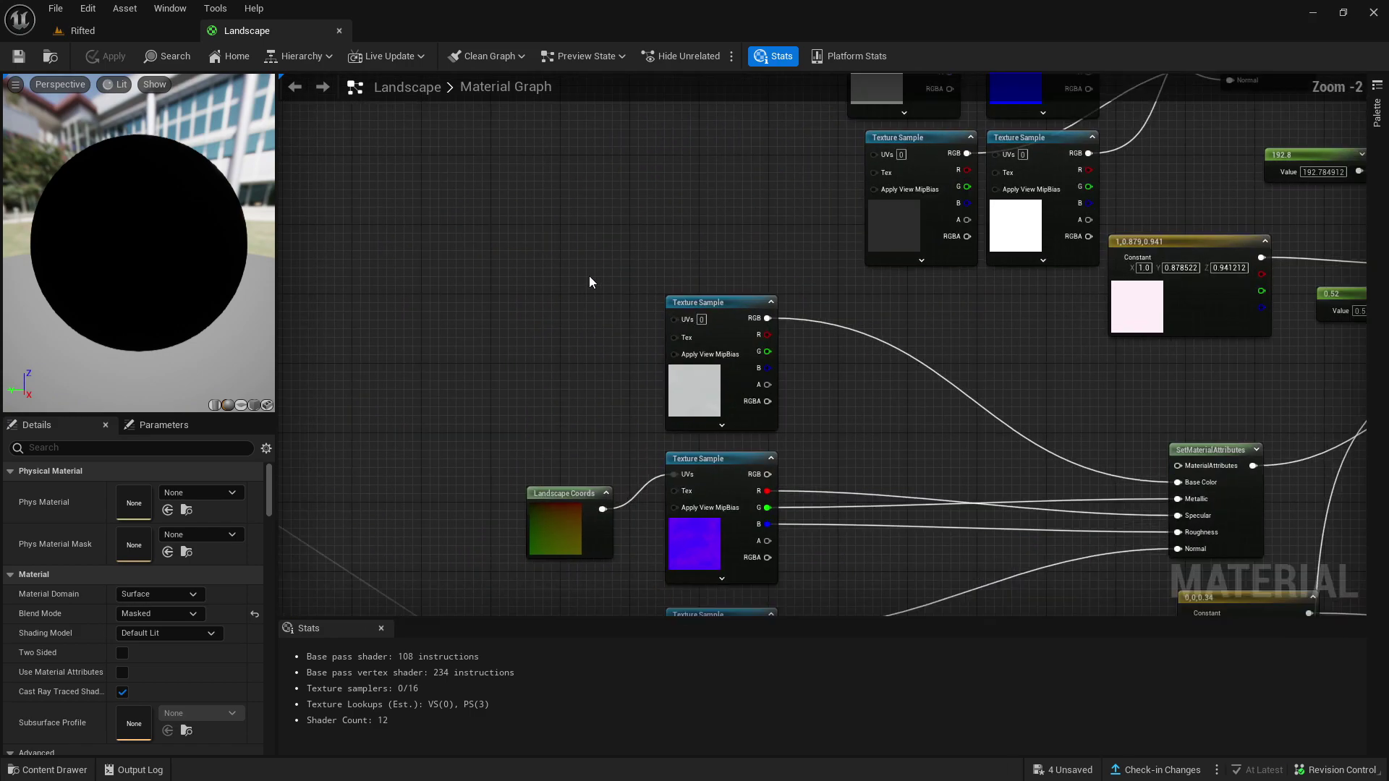
{"action": "right_click_drag", "start_coordinate": [728, 392], "coordinate": [527, 196]}
{"action": "left_click", "coordinate": [527, 196]}
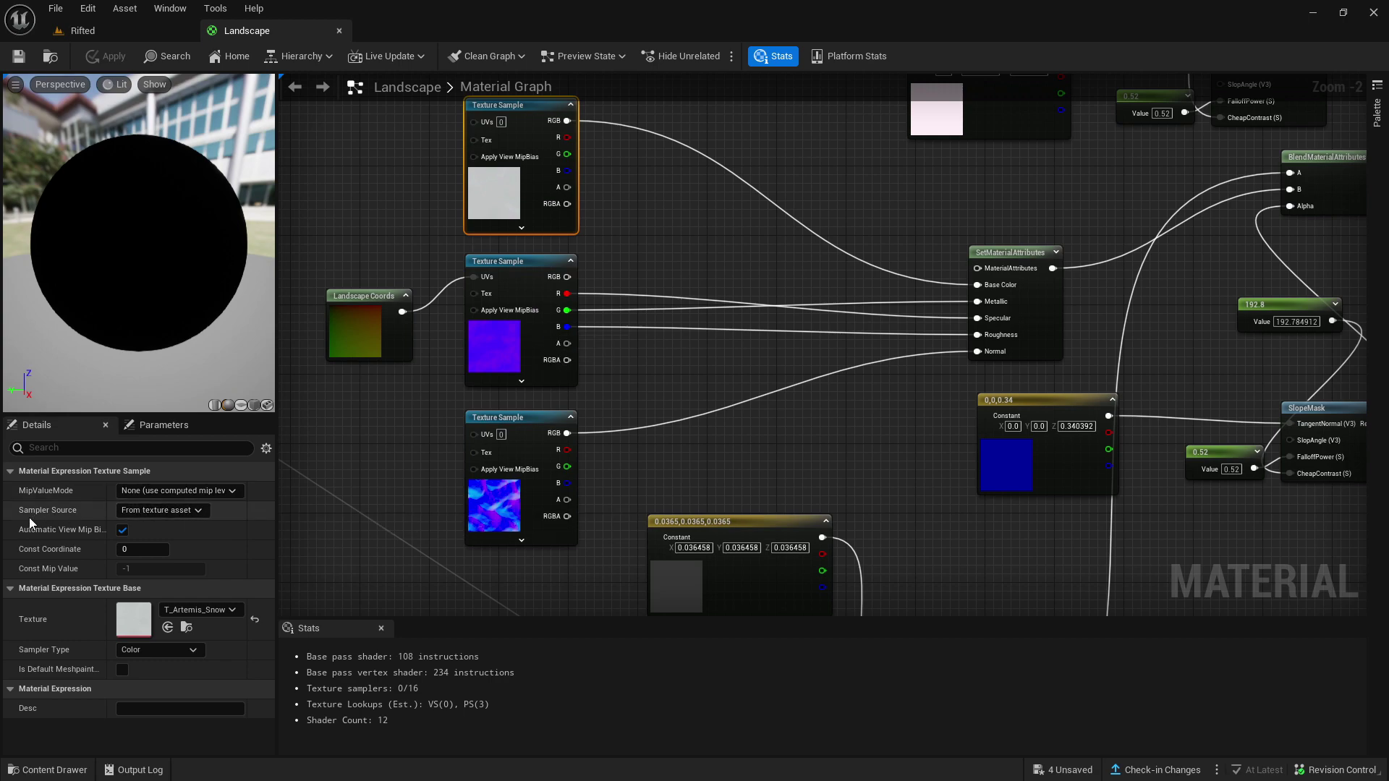
{"action": "left_click", "coordinate": [152, 509]}
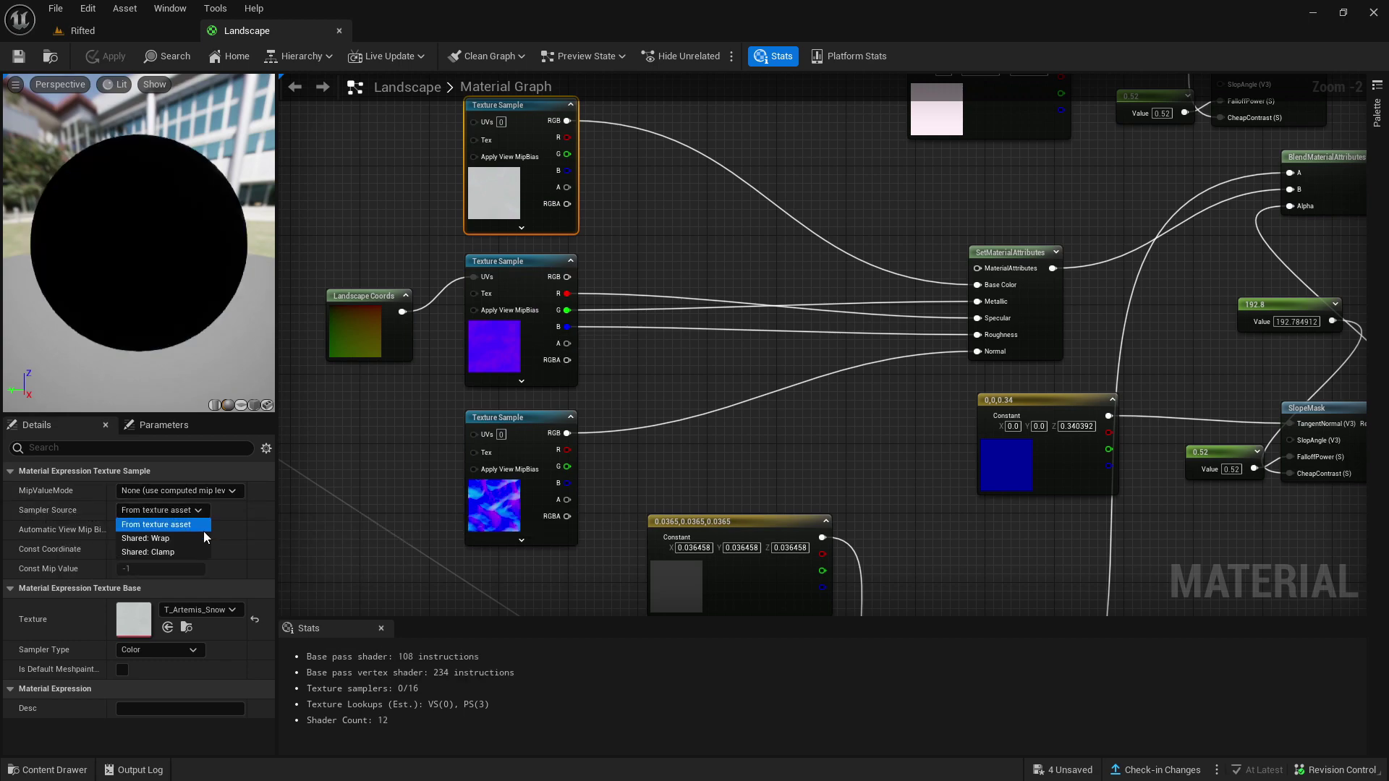
{"action": "left_click", "coordinate": [185, 540]}
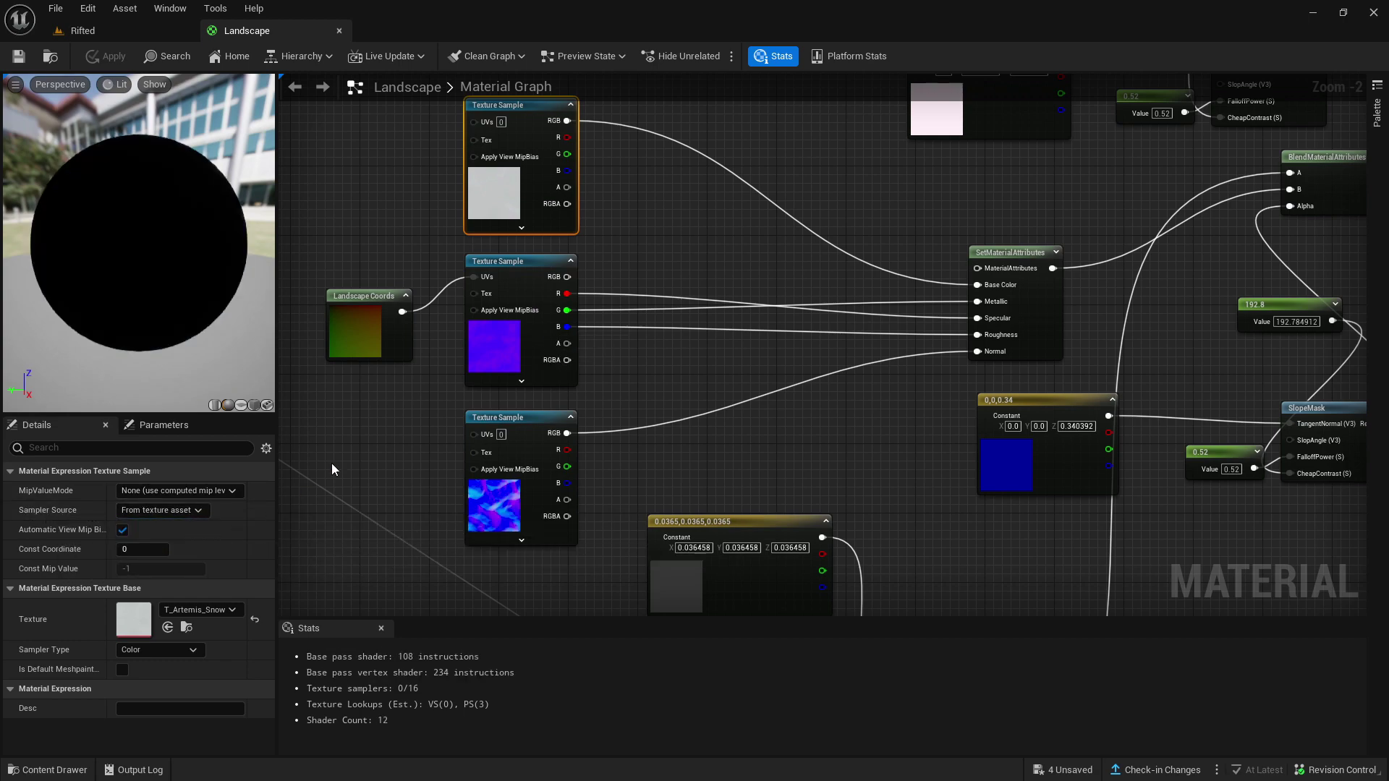
Step: Set the sampler source of the snow group's masks and normal texture samples to Shared: Wrap
{"action": "left_click", "coordinate": [494, 354]}
{"action": "left_click", "coordinate": [194, 513]}
{"action": "left_click", "coordinate": [356, 520]}
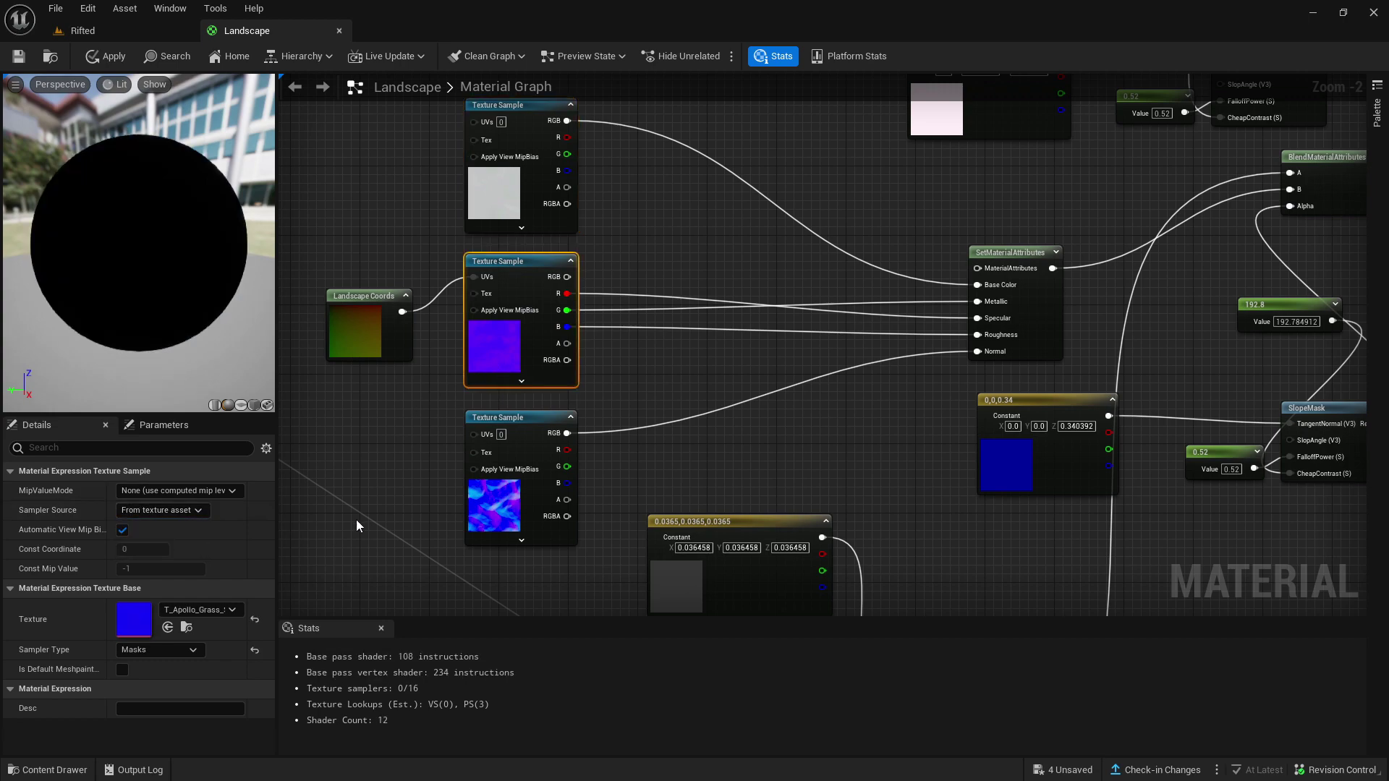
{"action": "left_click", "coordinate": [177, 517]}
{"action": "left_click", "coordinate": [181, 540]}
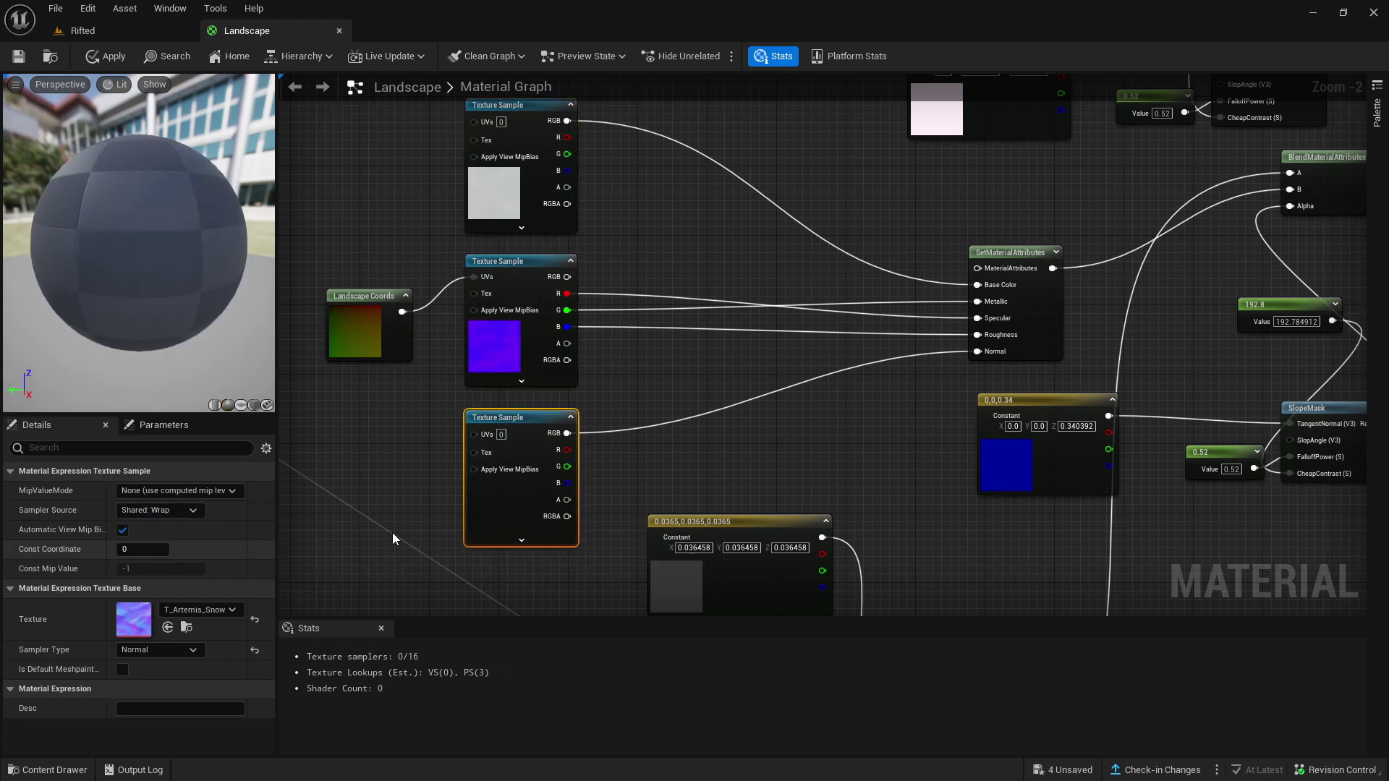
Step: Set the sampler source of the T_Asteria_Frozen normal and masks texture samples below the snow group to Shared: Wrap
{"action": "scroll", "coordinate": [640, 417], "scroll_direction": "down", "scroll_amount": 4}
{"action": "right_click_drag", "start_coordinate": [640, 417], "coordinate": [648, 258]}
{"action": "scroll", "coordinate": [601, 366], "scroll_direction": "up", "scroll_amount": 3}
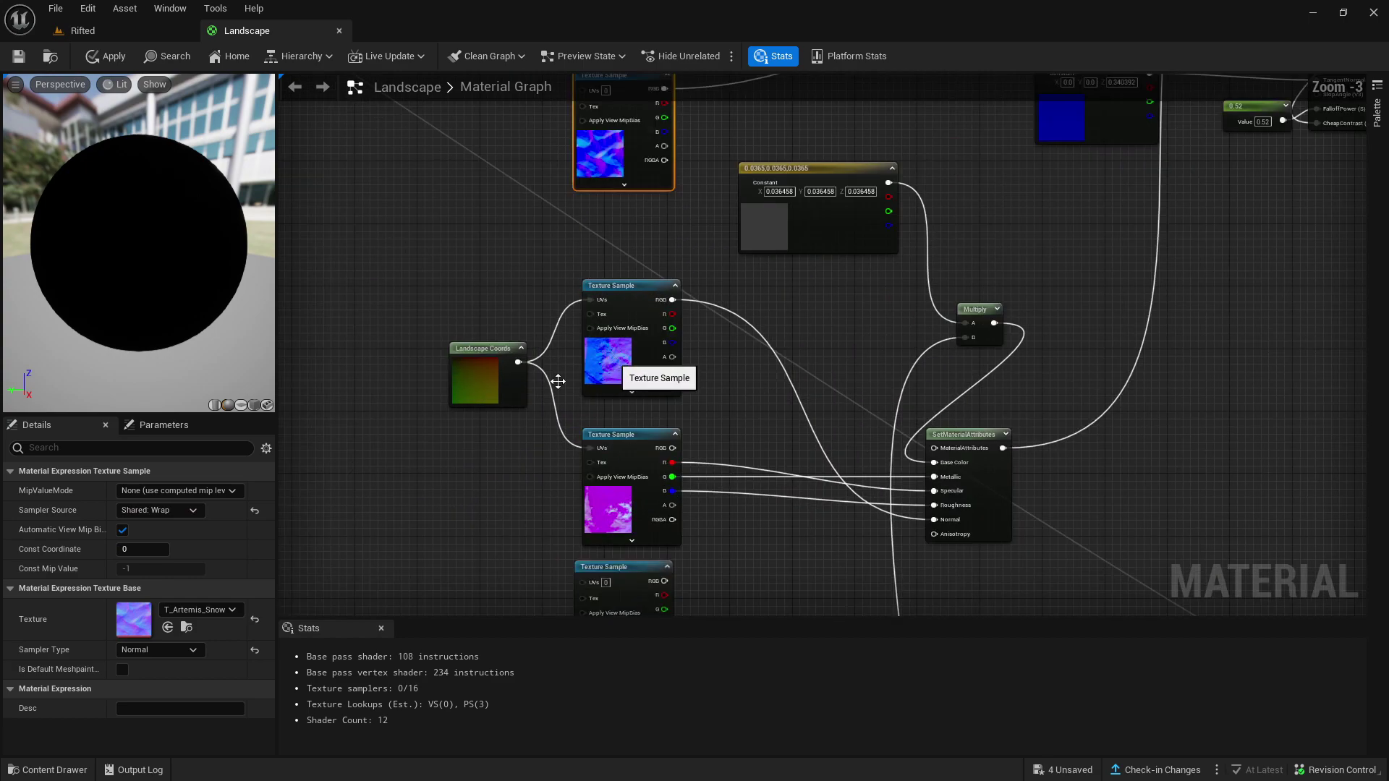
{"action": "left_click", "coordinate": [606, 360]}
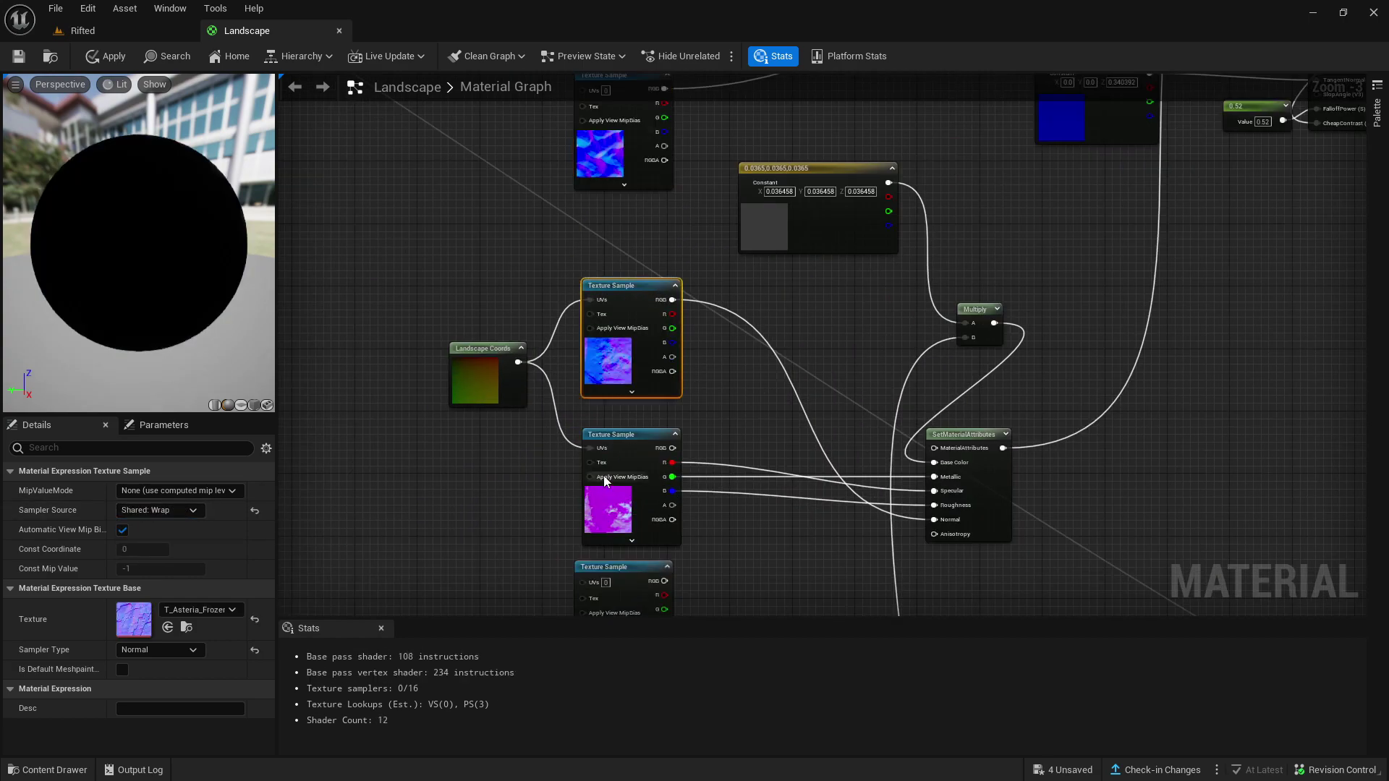
{"action": "left_click_drag", "start_coordinate": [607, 481], "coordinate": [608, 484]}
{"action": "left_click", "coordinate": [586, 510]}
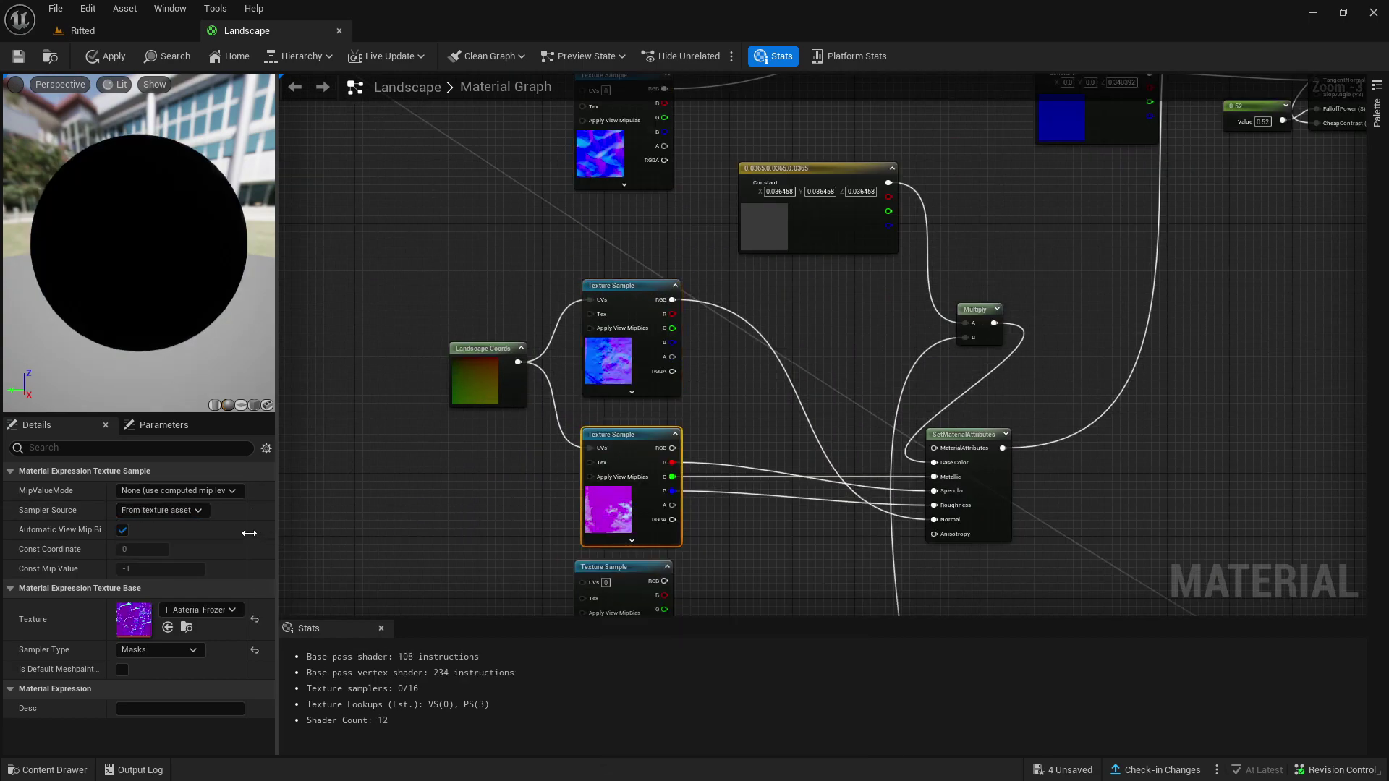
{"action": "left_click", "coordinate": [201, 510]}
{"action": "left_click", "coordinate": [169, 530]}
Step: Set the sampler source of the white T_Asteria_Frozen color texture sample to Shared: Wrap
{"action": "right_click_drag", "start_coordinate": [468, 534], "coordinate": [453, 252]}
{"action": "left_click", "coordinate": [187, 511]}
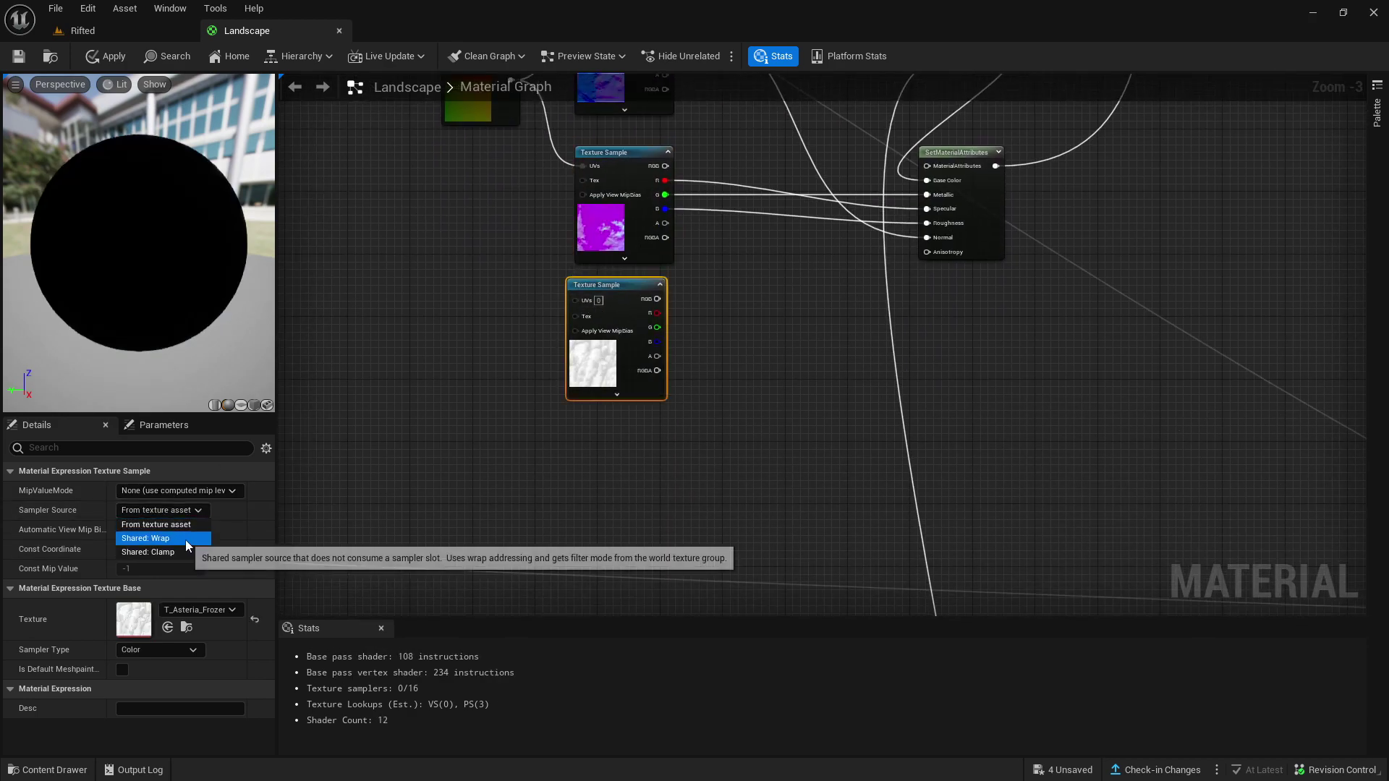
{"action": "left_click", "coordinate": [185, 539]}
Step: Set the sampler source of the T_Apollo_Grass color and masks texture samples in the grass group to Shared: Wrap
{"action": "scroll", "coordinate": [488, 341], "scroll_direction": "down", "scroll_amount": 8}
{"action": "right_click_drag", "start_coordinate": [430, 254], "coordinate": [427, 296]}
{"action": "scroll", "coordinate": [427, 296], "scroll_direction": "up", "scroll_amount": 2}
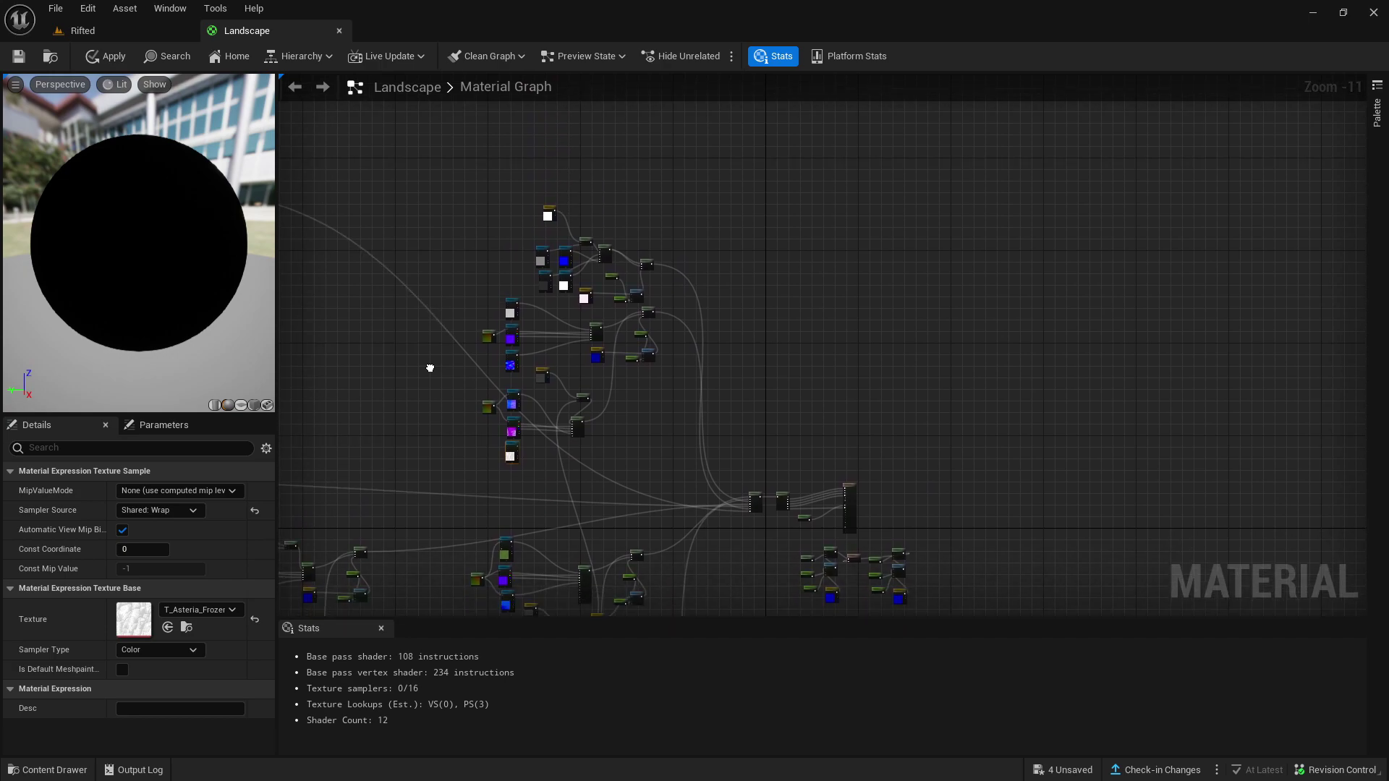
{"action": "scroll", "coordinate": [453, 193], "scroll_direction": "up", "scroll_amount": 2}
{"action": "scroll", "coordinate": [549, 259], "scroll_direction": "up", "scroll_amount": 2}
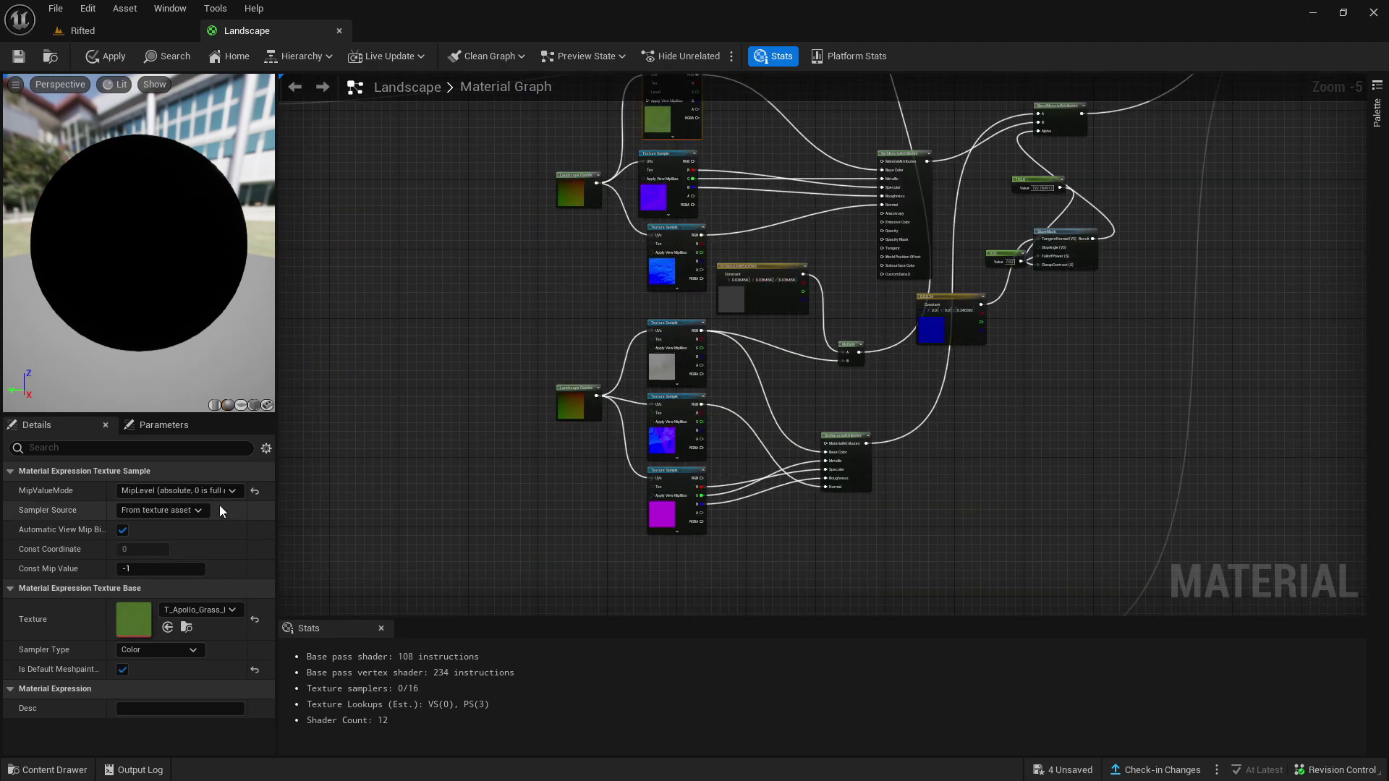
{"action": "left_click", "coordinate": [178, 534]}
{"action": "left_click", "coordinate": [648, 197]}
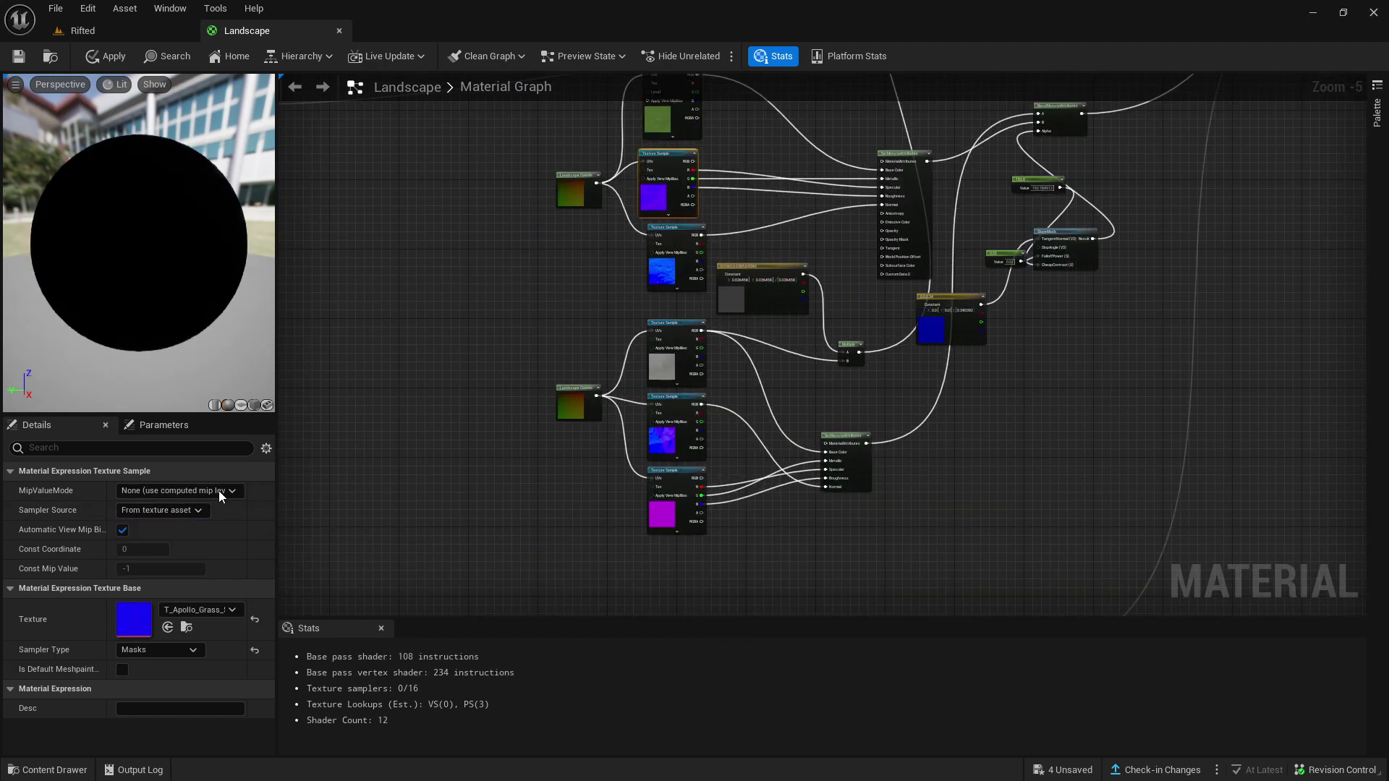
{"action": "left_click", "coordinate": [180, 538]}
Step: Save the edited Landscape material and return to the Rifted level
{"action": "scroll", "coordinate": [370, 250], "scroll_direction": "down", "scroll_amount": 6}
{"action": "left_click", "coordinate": [370, 250]}
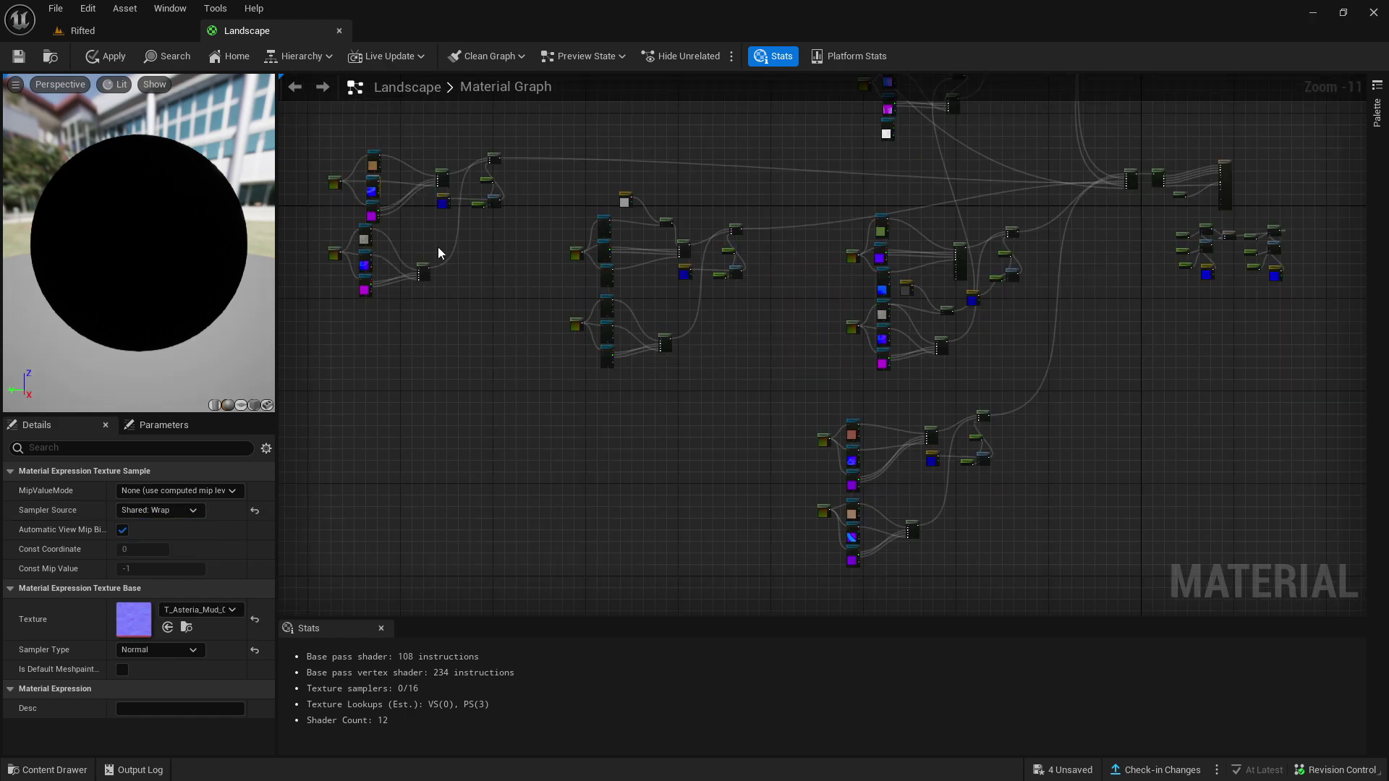
{"action": "right_click_drag", "start_coordinate": [559, 356], "coordinate": [404, 319]}
{"action": "right_click_drag", "start_coordinate": [817, 276], "coordinate": [683, 452]}
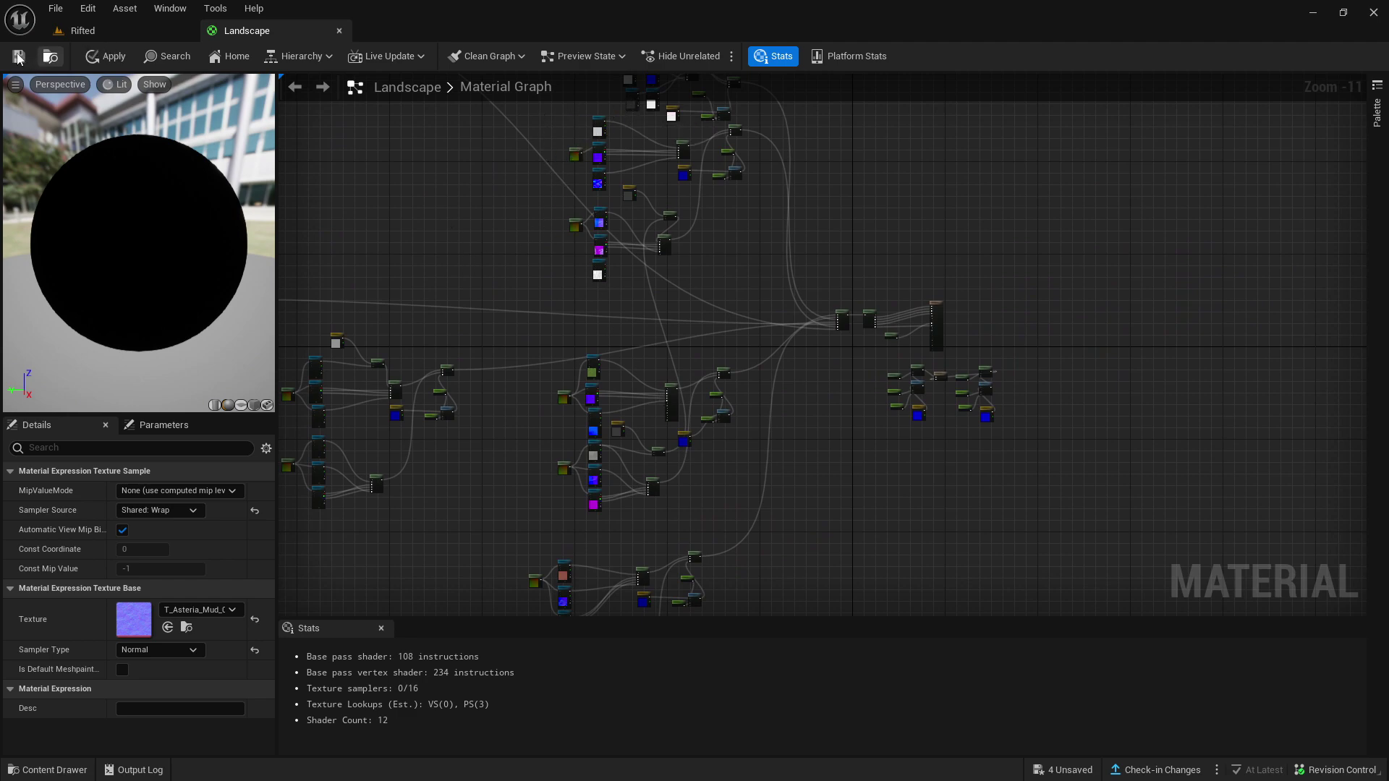
{"action": "key", "text": "ctrl+s"}
{"action": "left_click", "coordinate": [119, 34]}
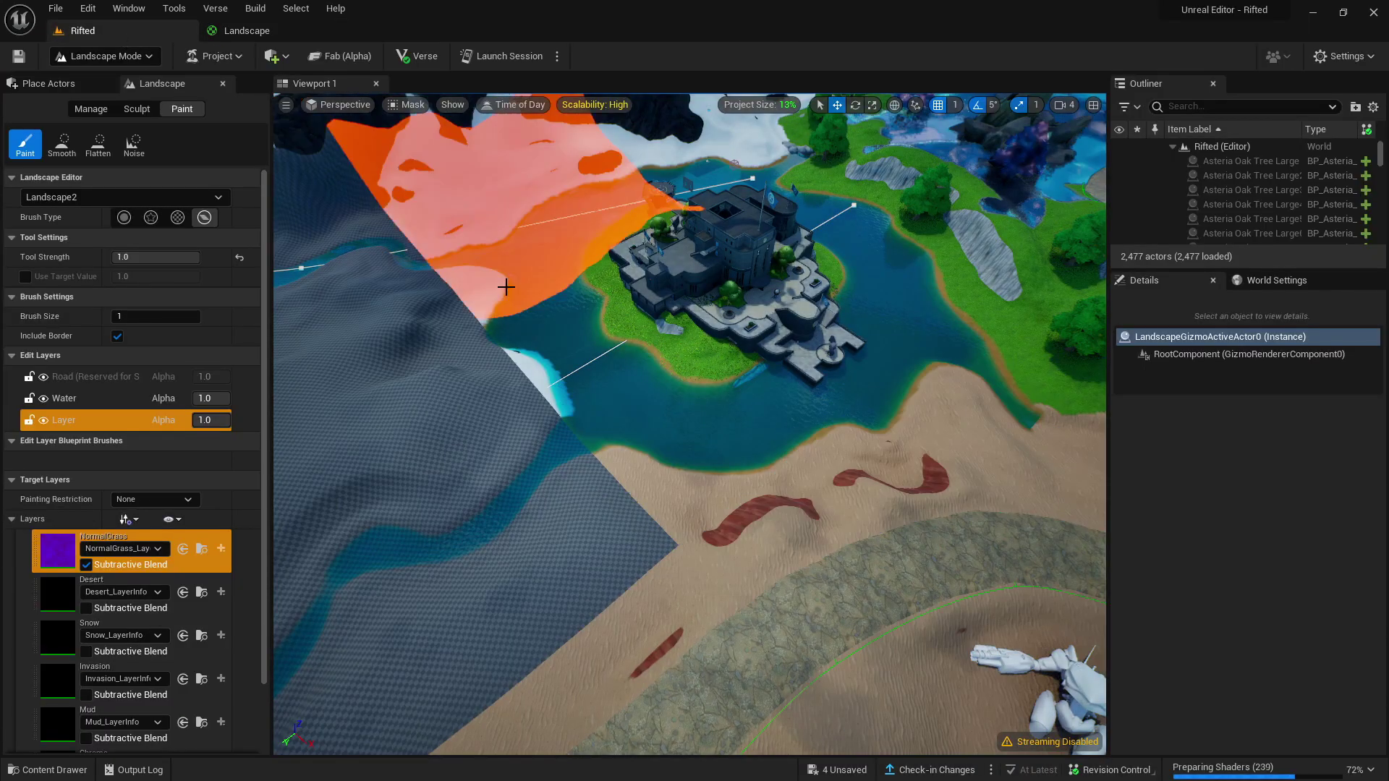
Step: Examine the landscape components around the castle, the snow area and the purple trees for remaining checkered patches
{"action": "right_click_drag", "start_coordinate": [690, 424], "coordinate": [725, 424]}
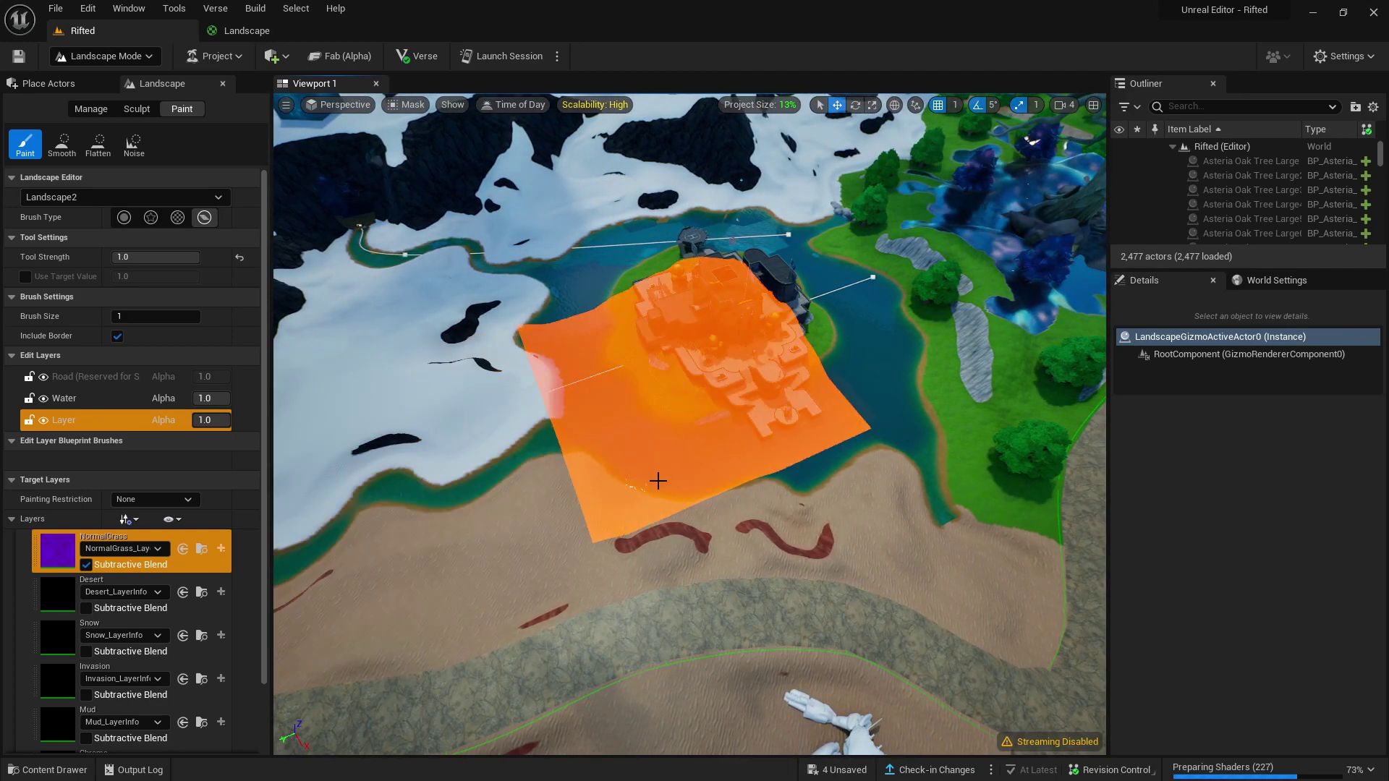
{"action": "left_click", "coordinate": [793, 397]}
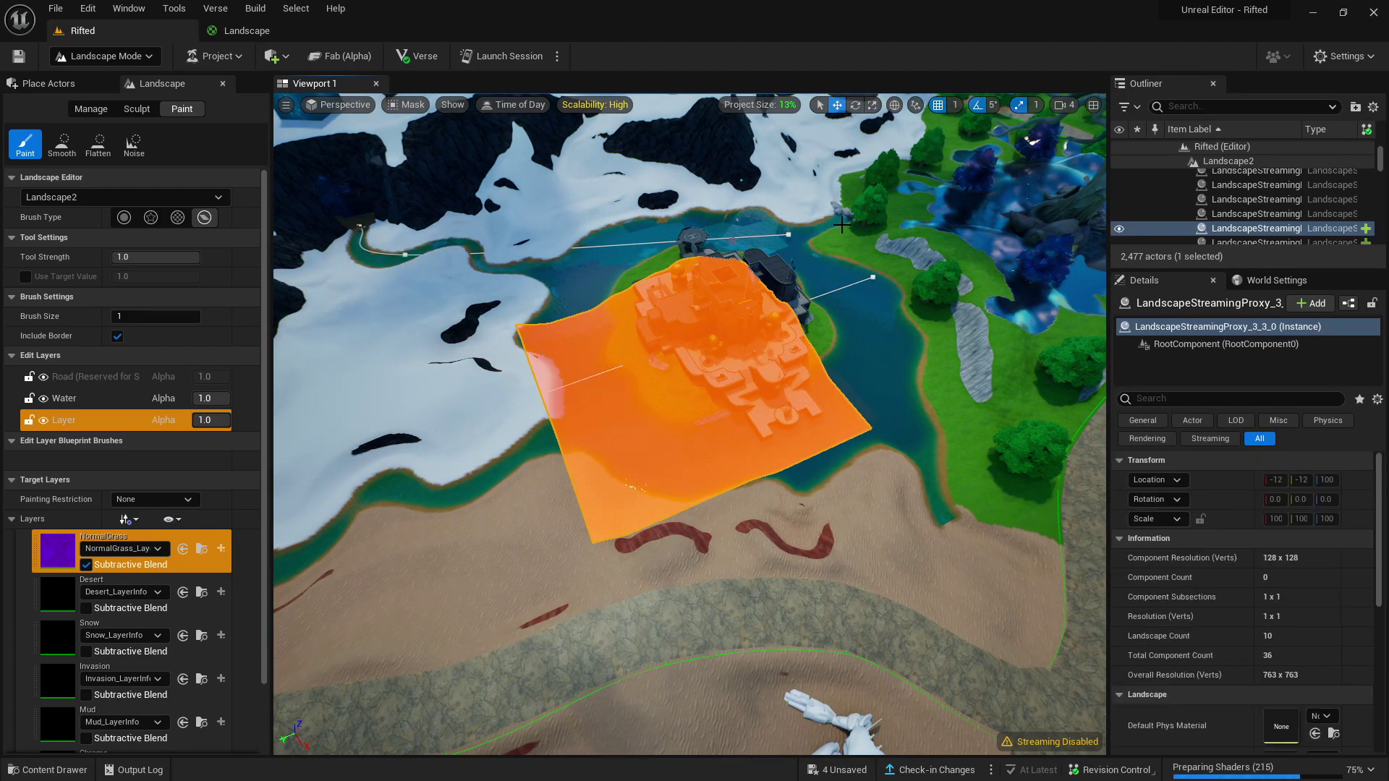
{"action": "right_click_drag", "start_coordinate": [738, 388], "coordinate": [1285, 350]}
{"action": "key", "text": "s"}
{"action": "right_click_drag", "start_coordinate": [687, 482], "coordinate": [688, 518]}
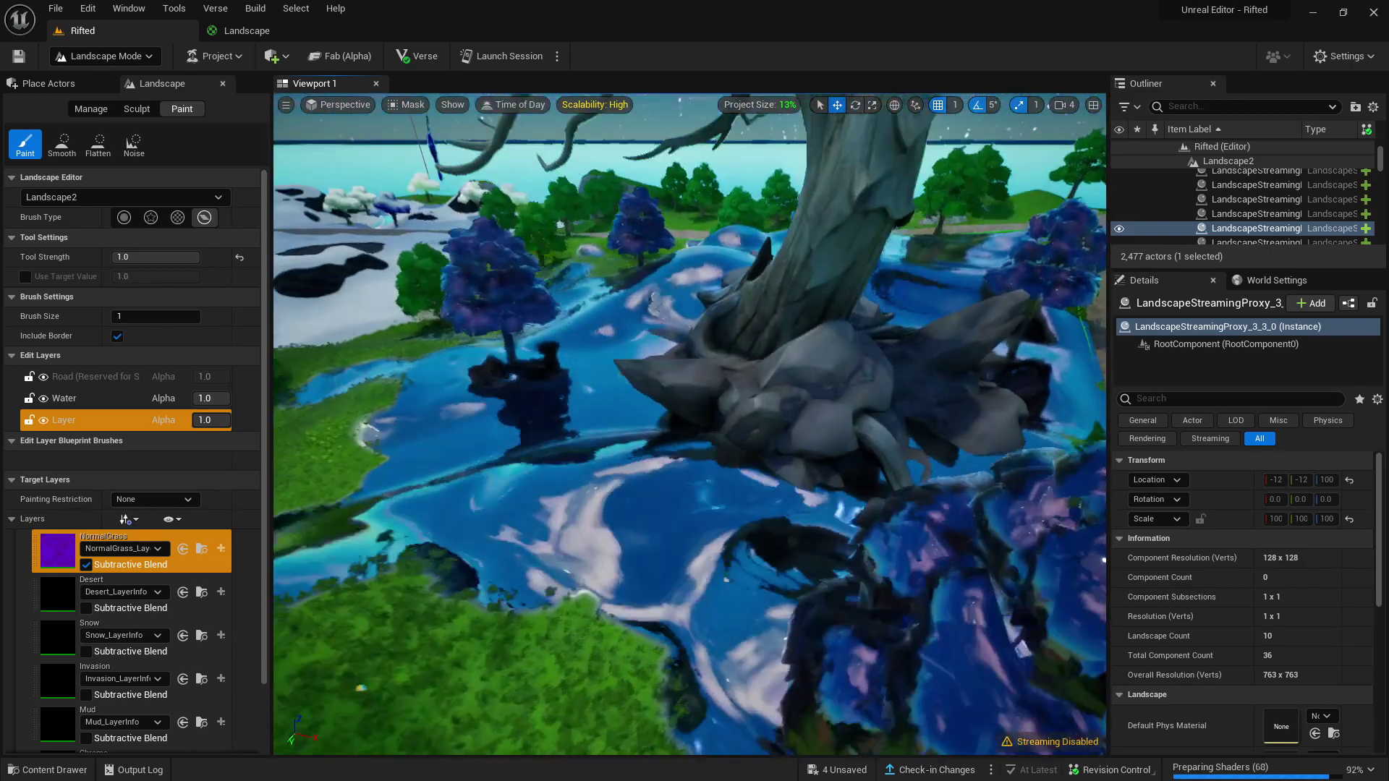
{"action": "right_click_drag", "start_coordinate": [689, 425], "coordinate": [716, 435]}
{"action": "right_click_drag", "start_coordinate": [713, 518], "coordinate": [724, 578]}
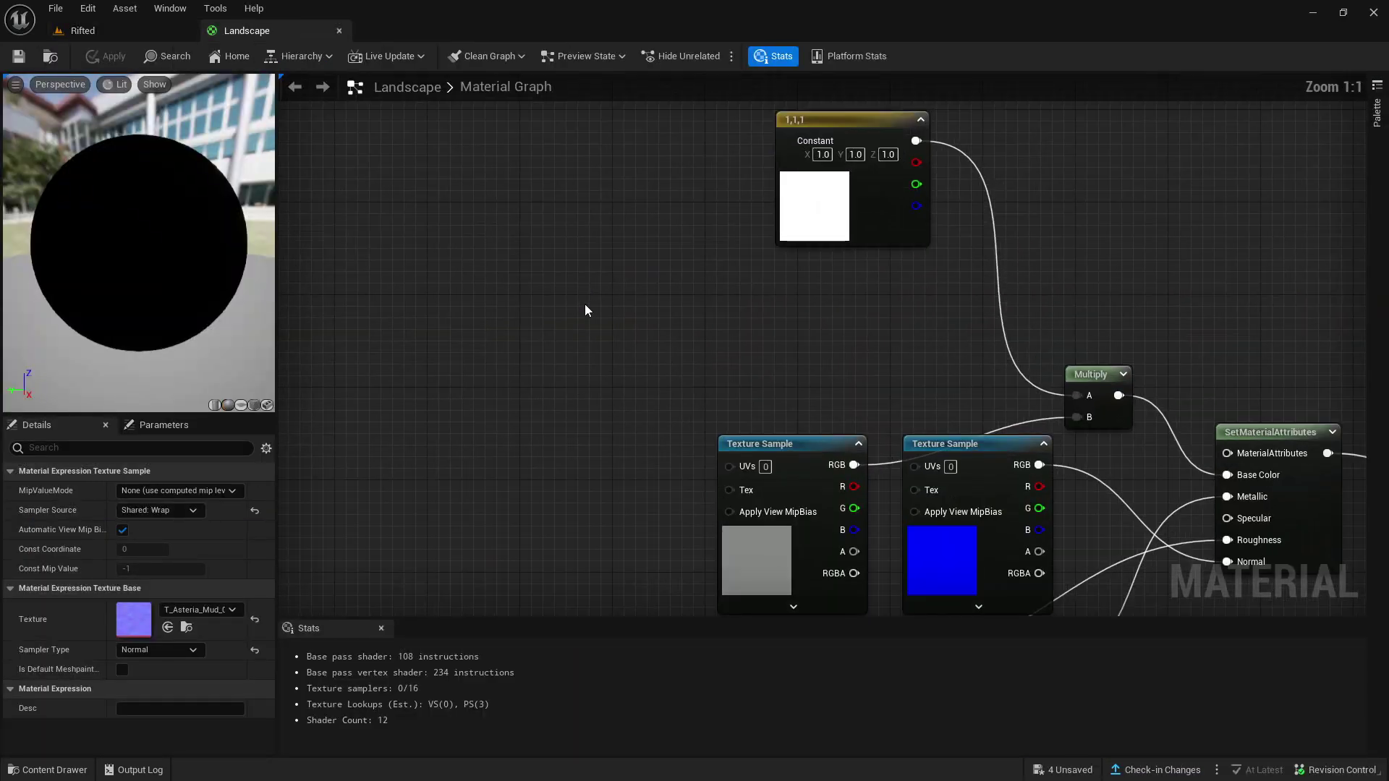
Step: Examine the fjs2ivln_4k texture samples in the Landscape material and the 1,1,1 constant multiplied into their base color
{"action": "right_click_drag", "start_coordinate": [585, 303], "coordinate": [411, 253]}
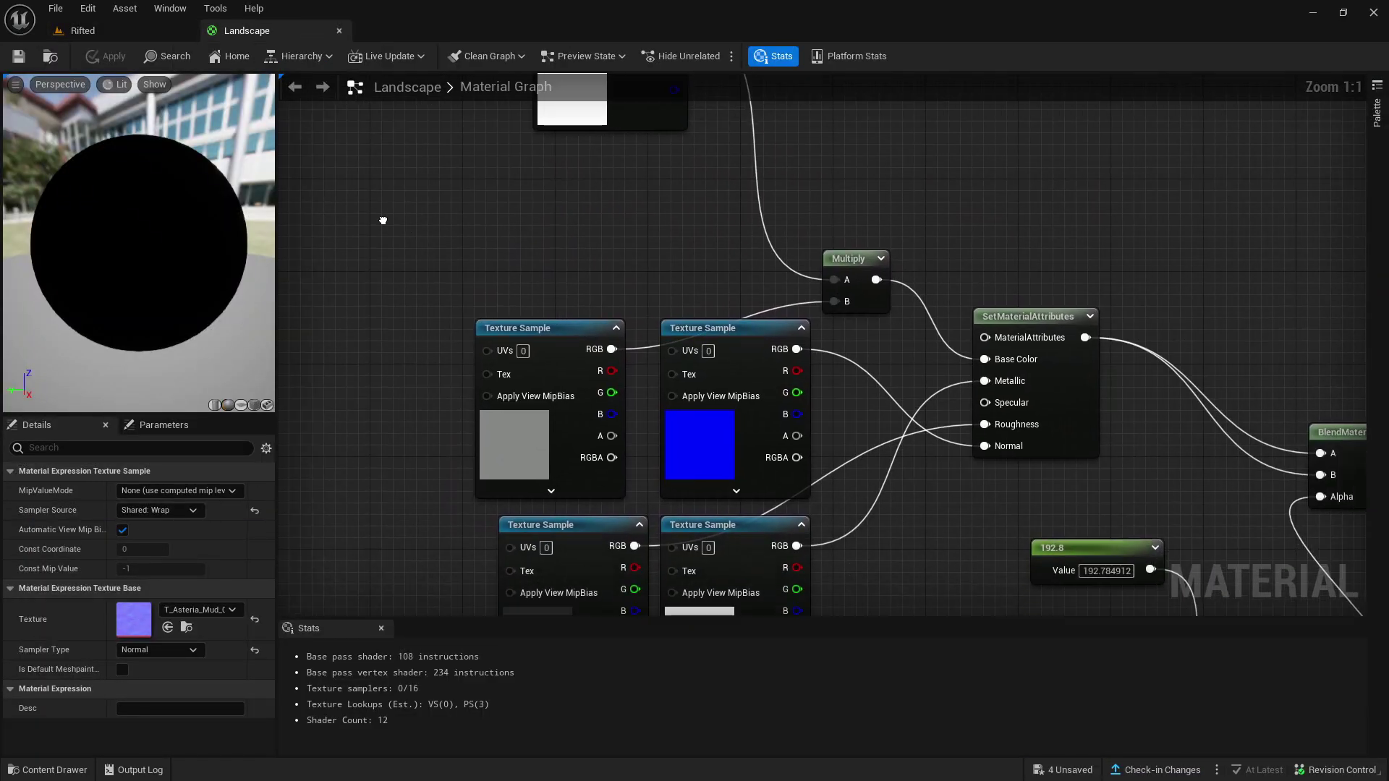
{"action": "scroll", "coordinate": [411, 253], "scroll_direction": "down", "scroll_amount": 1}
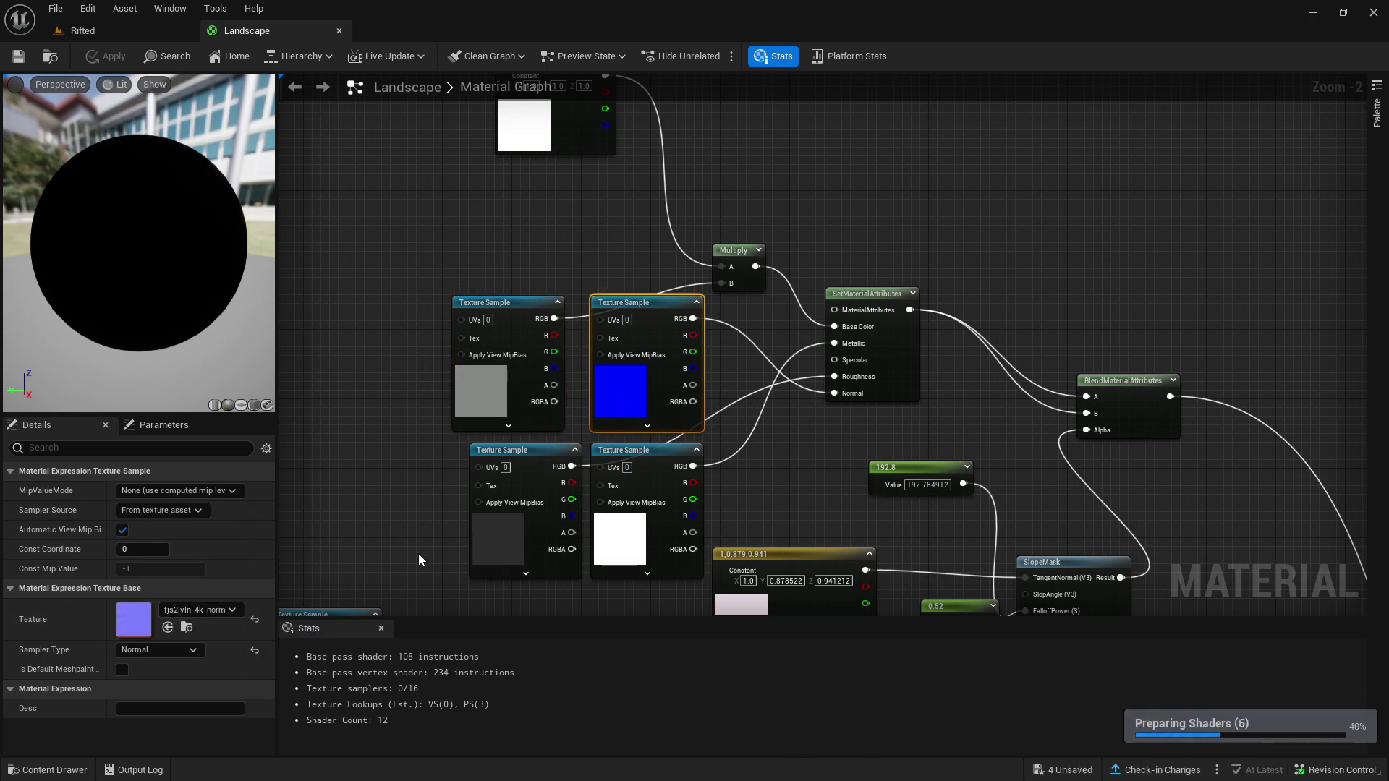
{"action": "right_click_drag", "start_coordinate": [418, 554], "coordinate": [427, 445]}
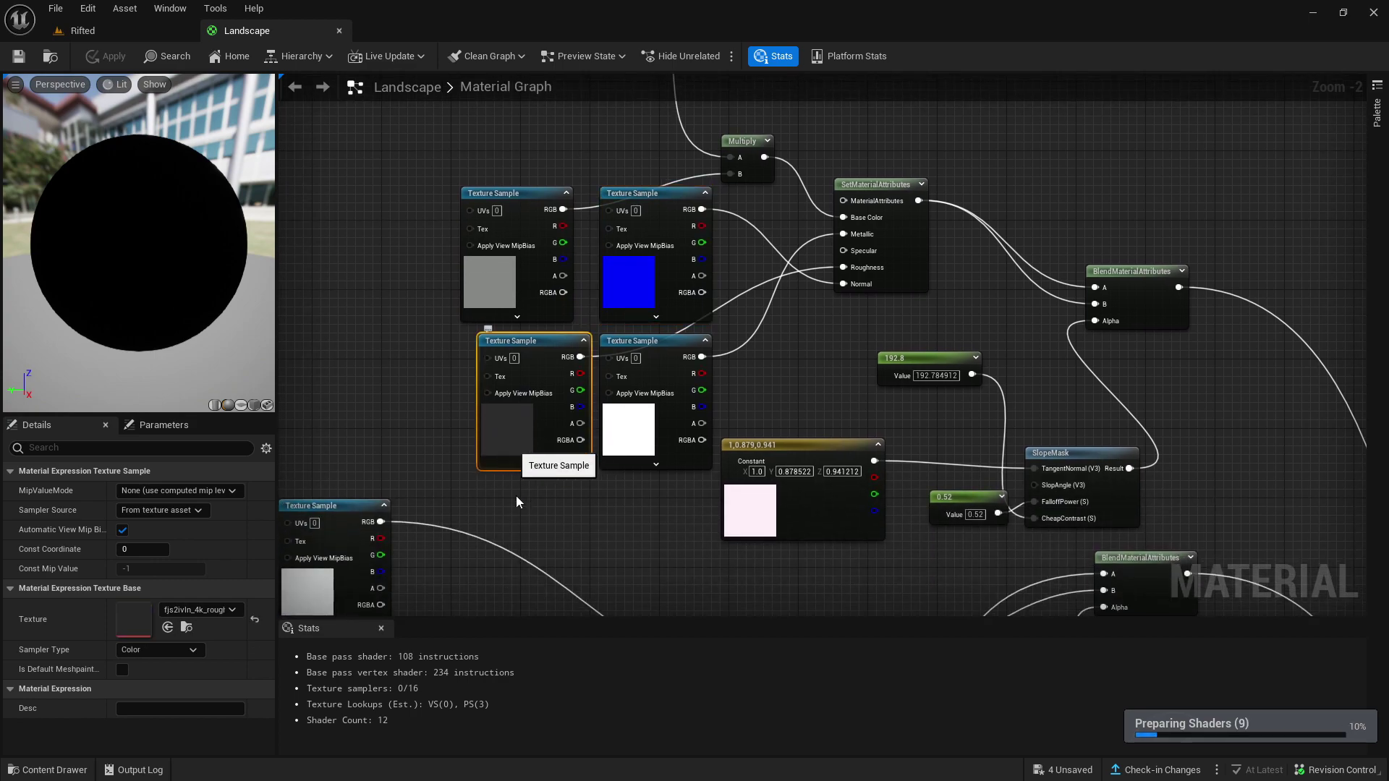
{"action": "left_click", "coordinate": [631, 434]}
{"action": "right_click_drag", "start_coordinate": [702, 256], "coordinate": [515, 367]}
{"action": "right_click_drag", "start_coordinate": [472, 211], "coordinate": [573, 307]}
{"action": "left_click", "coordinate": [467, 253]}
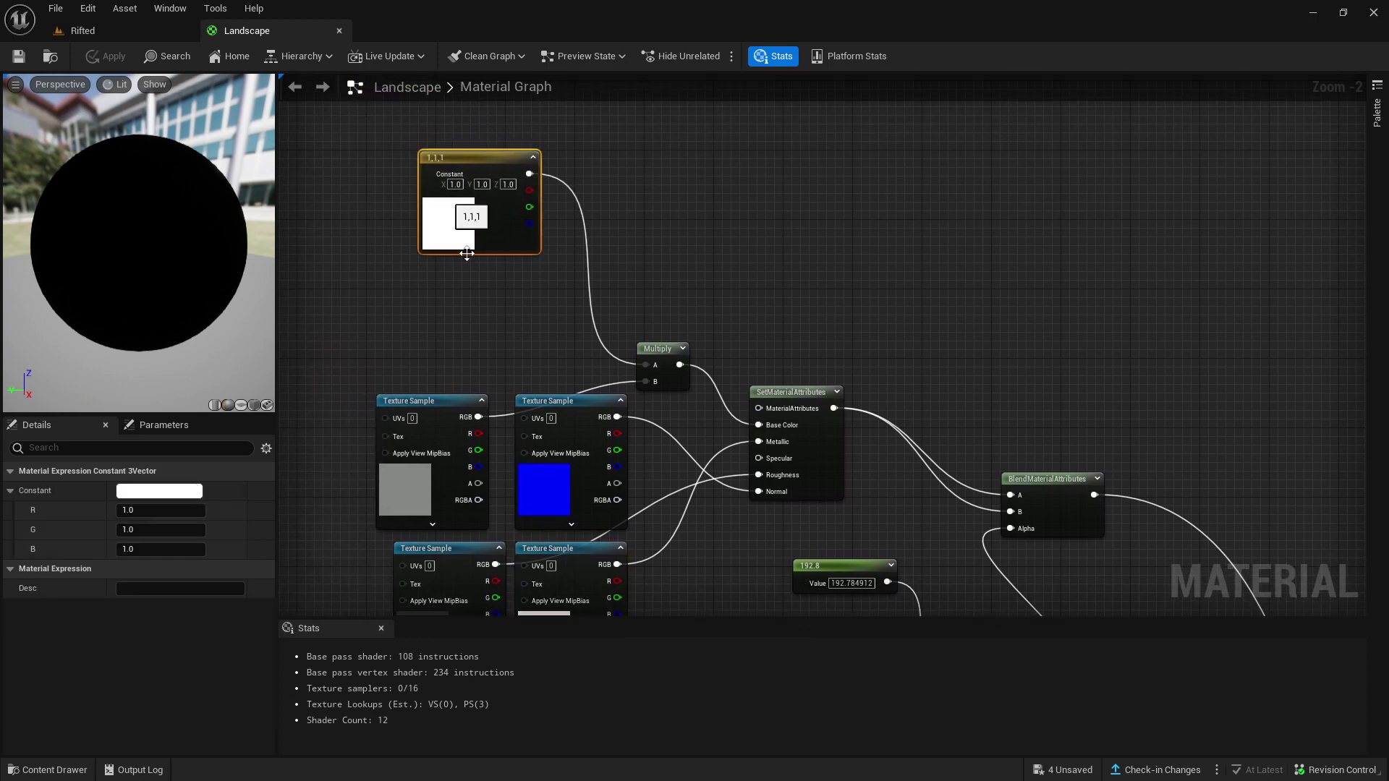
Step: Trace how the fjs2ivln_4k group connects through its SetMaterialAttributes, SlopeMask and BlendMaterialAttributes nodes
{"action": "right_click_drag", "start_coordinate": [512, 344], "coordinate": [368, 230]}
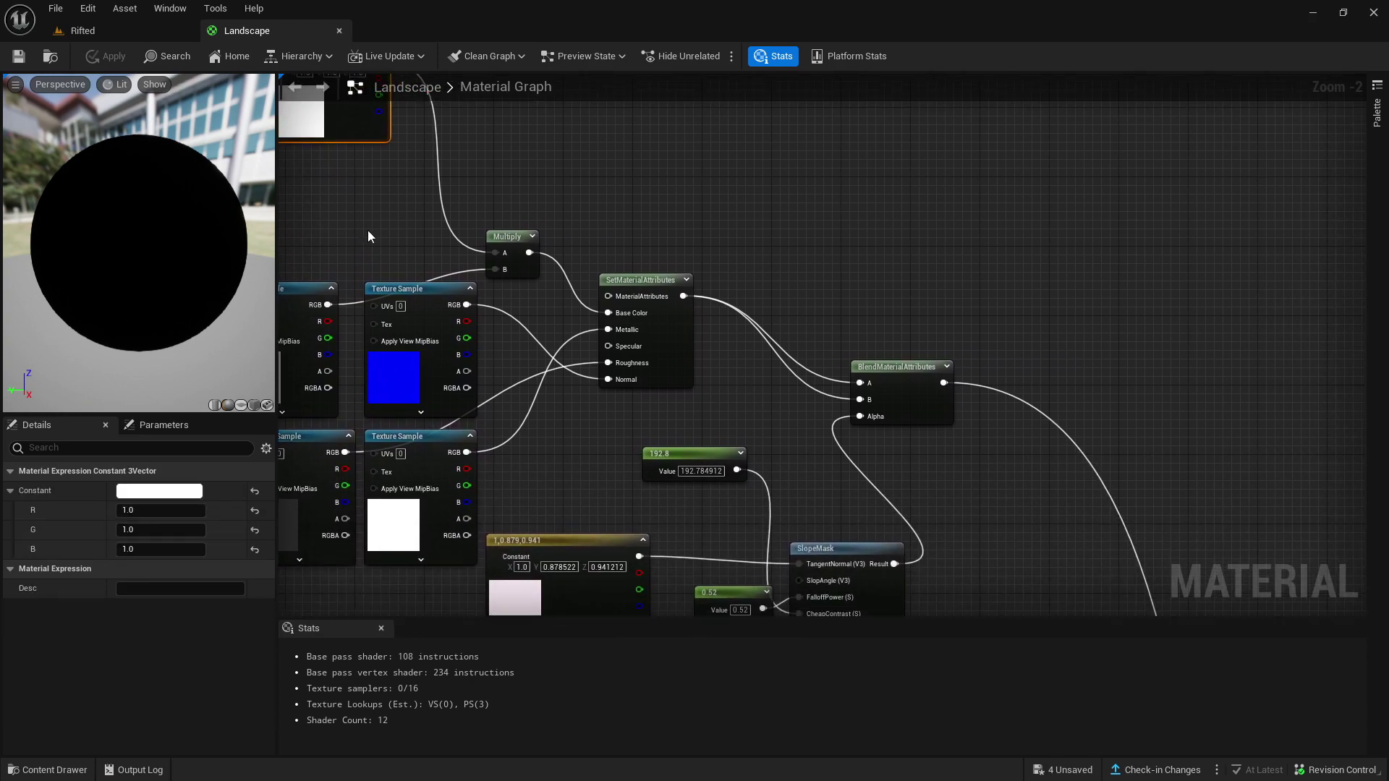
{"action": "scroll", "coordinate": [522, 350], "scroll_direction": "down", "scroll_amount": 2}
{"action": "right_click_drag", "start_coordinate": [550, 437], "coordinate": [997, 445]}
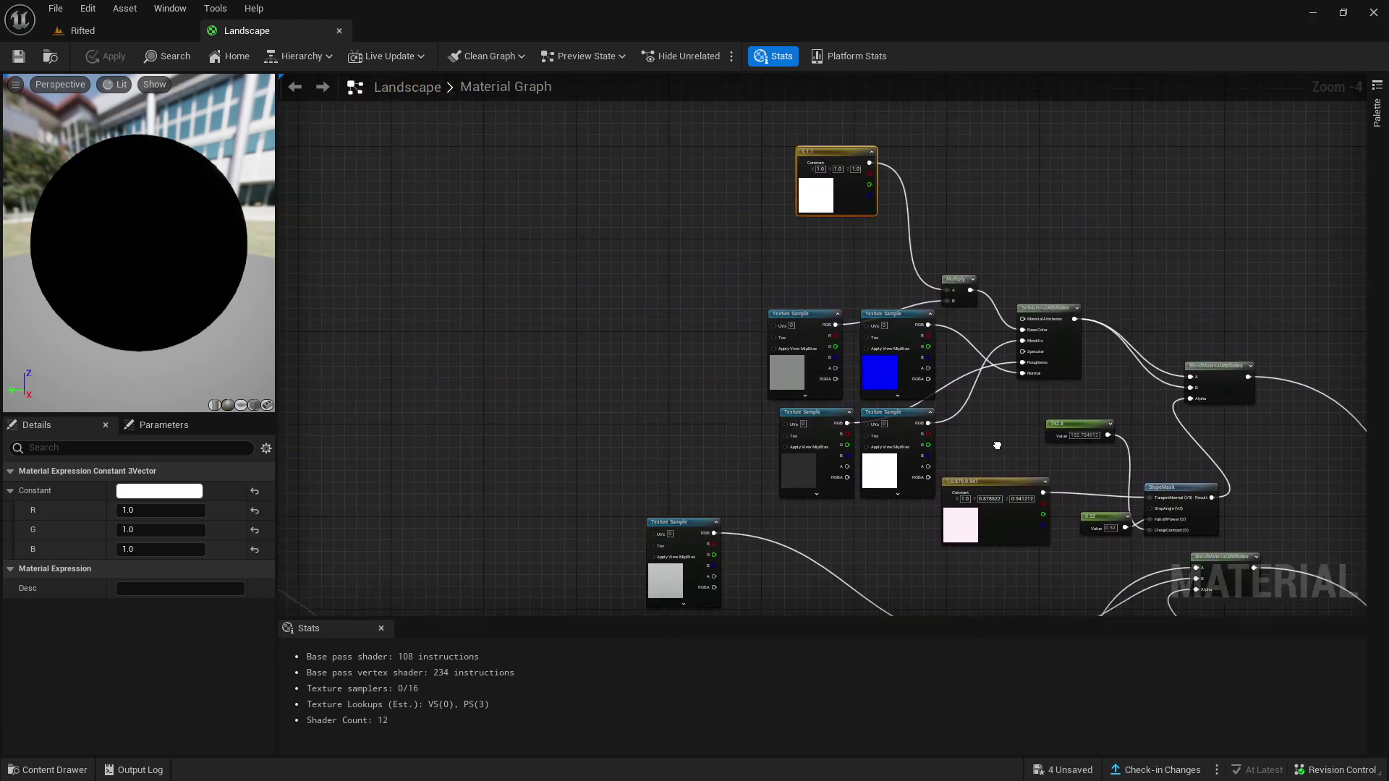
{"action": "right_click_drag", "start_coordinate": [441, 272], "coordinate": [912, 328]}
{"action": "scroll", "coordinate": [737, 285], "scroll_direction": "down", "scroll_amount": 3}
{"action": "right_click_drag", "start_coordinate": [418, 274], "coordinate": [852, 345]}
{"action": "scroll", "coordinate": [776, 362], "scroll_direction": "up", "scroll_amount": 3}
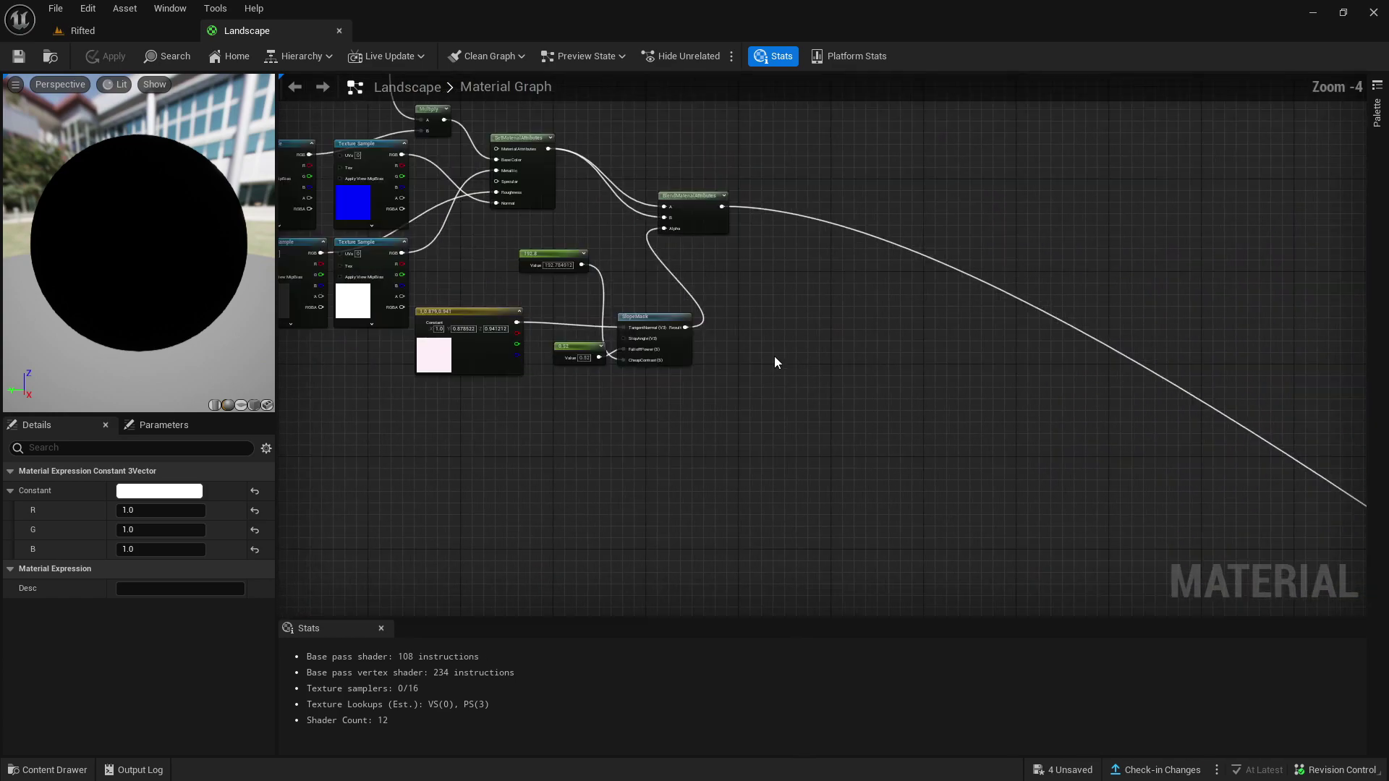
{"action": "right_click_drag", "start_coordinate": [335, 135], "coordinate": [474, 247]}
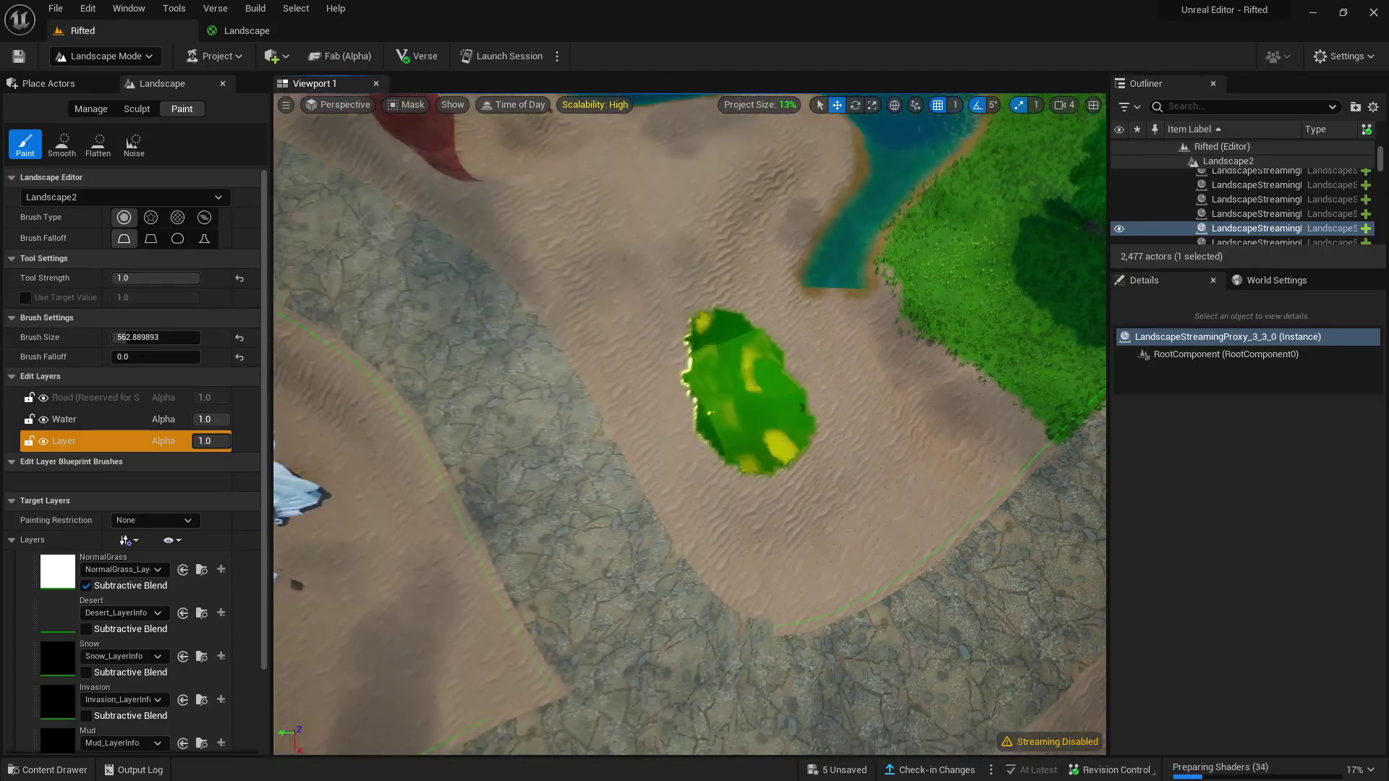
Step: Survey the whole Rifted landscape from a distance to check how its material layers render
{"action": "right_click_drag", "start_coordinate": [690, 424], "coordinate": [723, 405]}
{"action": "key", "text": "w"}
{"action": "key", "text": "s"}
{"action": "scroll", "coordinate": [702, 394], "scroll_direction": "down", "scroll_amount": 15}
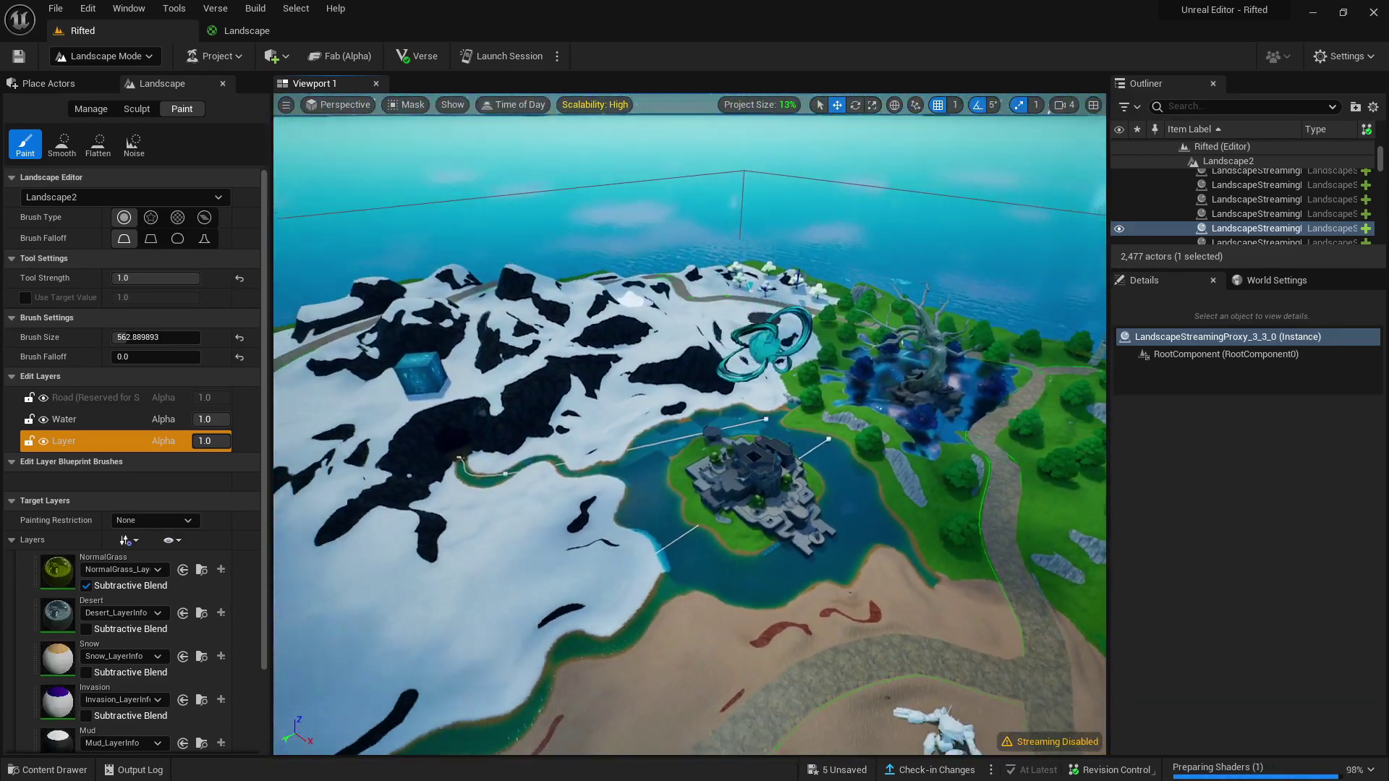